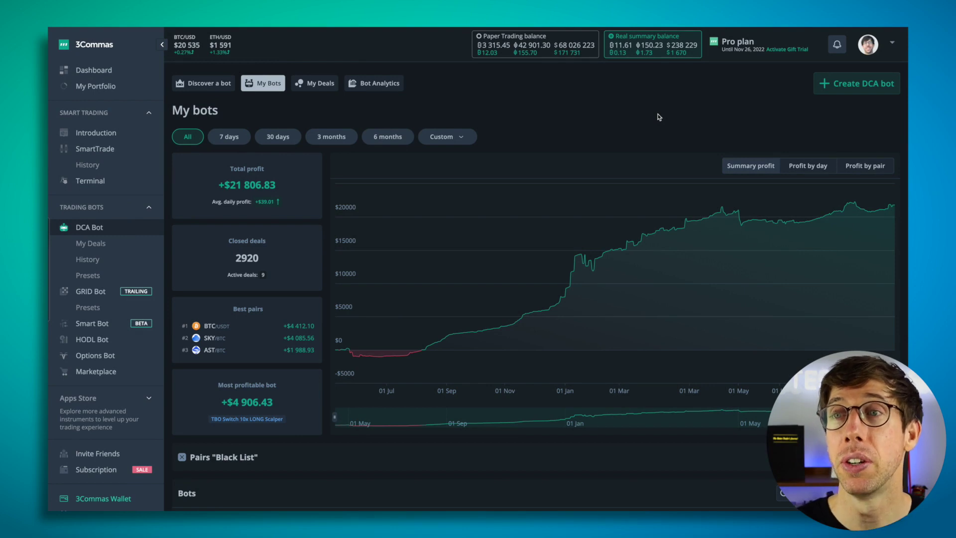
Start an advanced DCA bot on the Binance MP account trading the BTC/USDT pair.
click(865, 84)
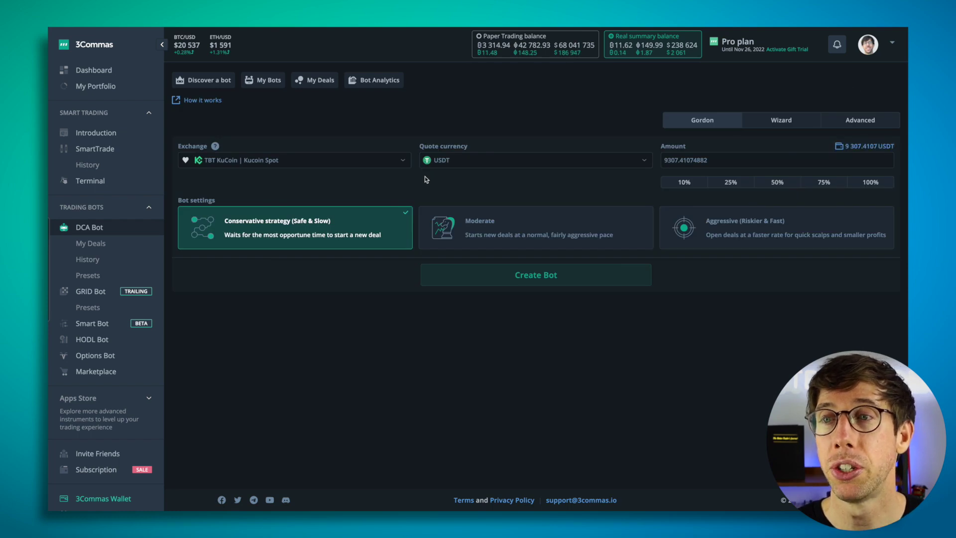
click(860, 122)
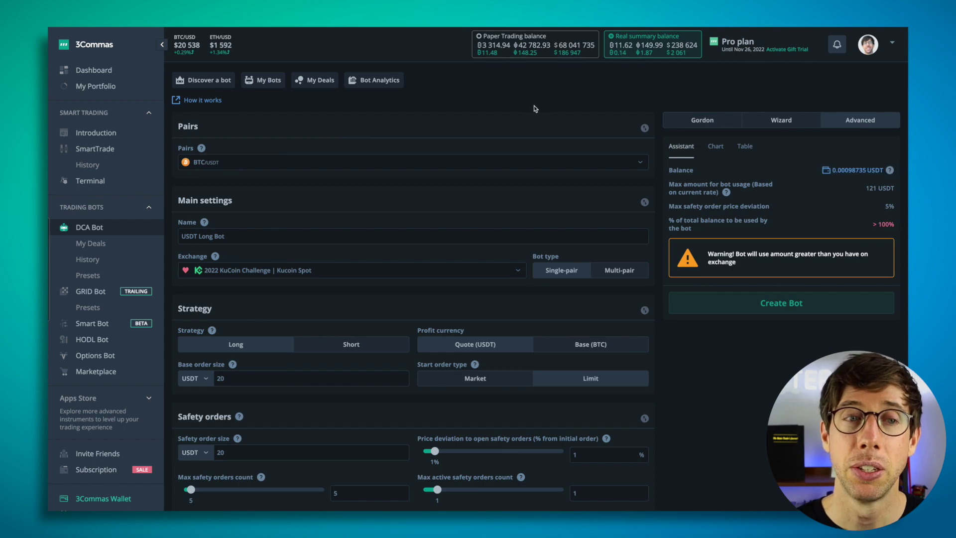
click(242, 271)
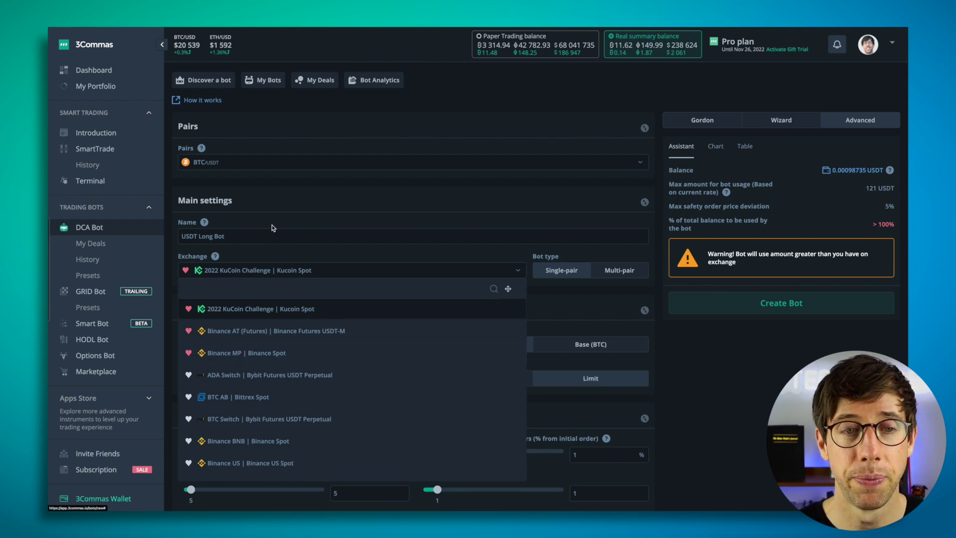
click(304, 353)
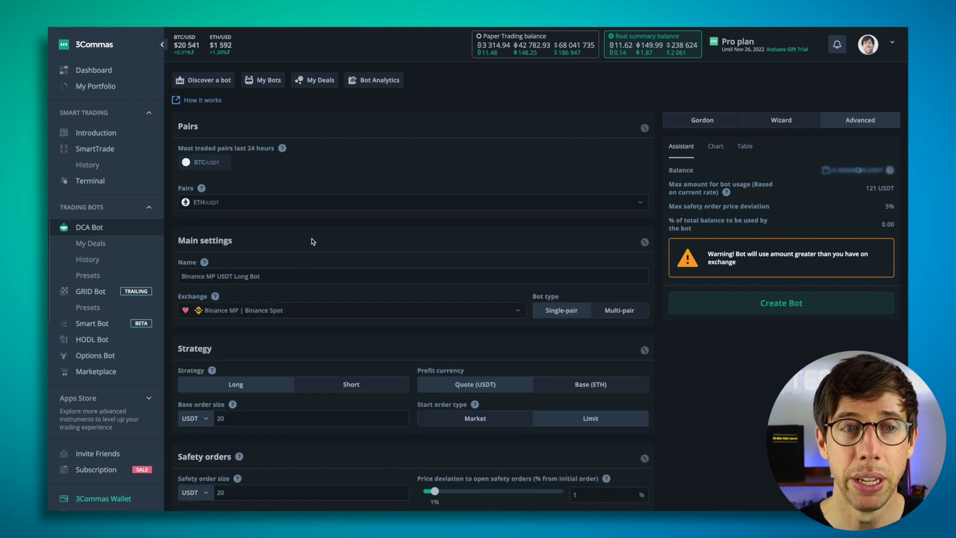
click(220, 167)
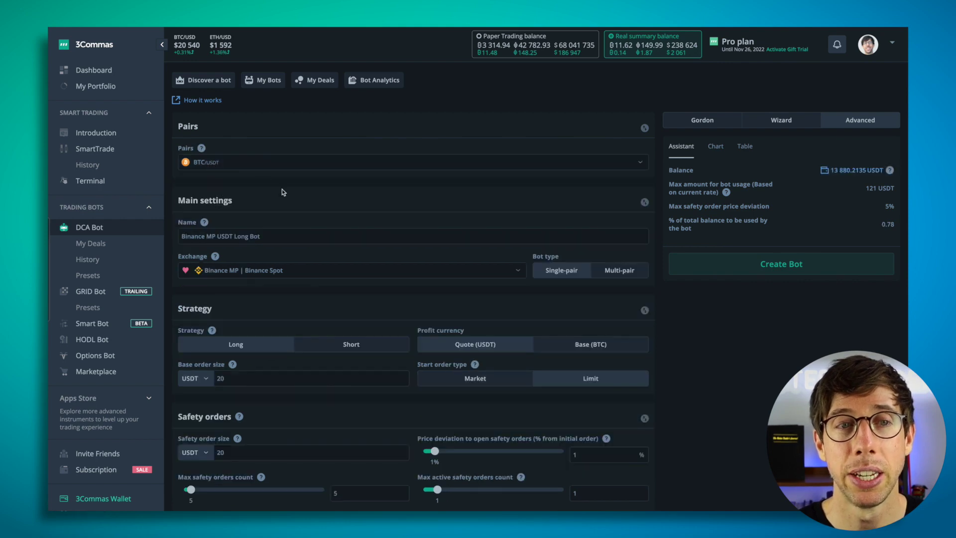
click(280, 167)
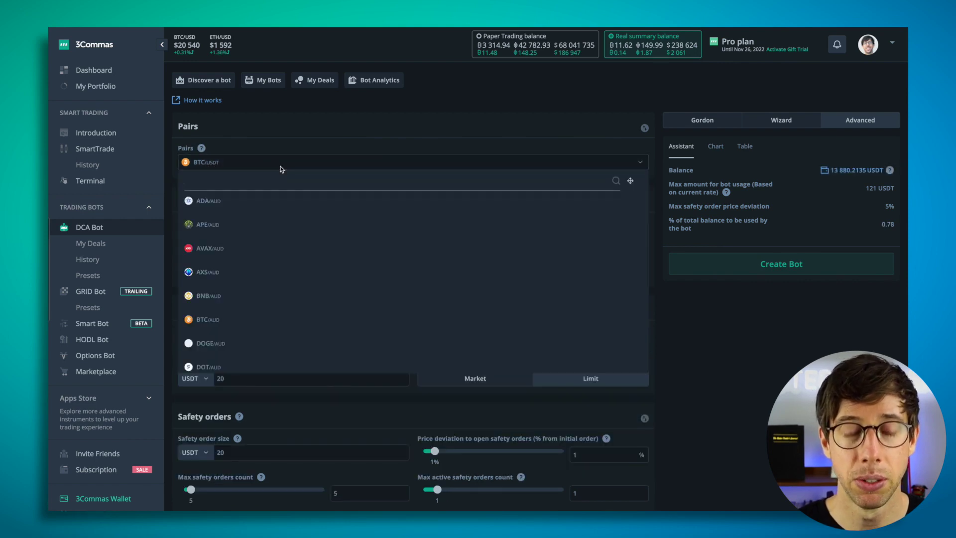
text(eth)
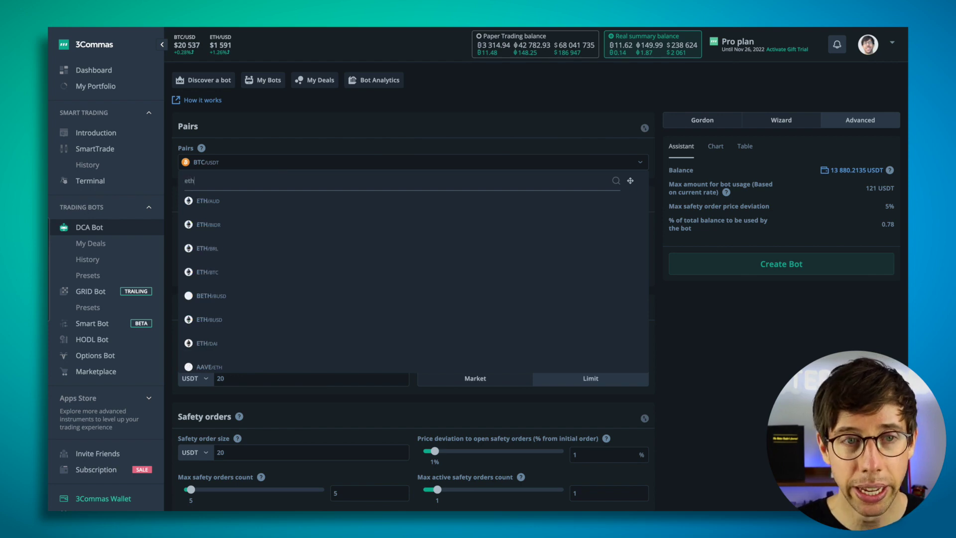
double_click(288, 179)
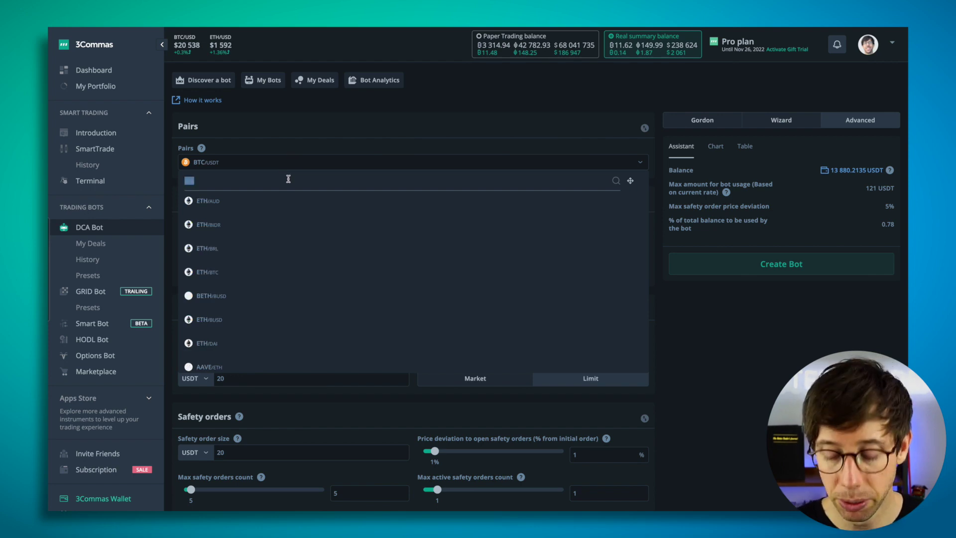
click(357, 140)
Set the base order size to 100 USDT and the safety order size to 200 USDT.
scroll(336, 200, down, 2)
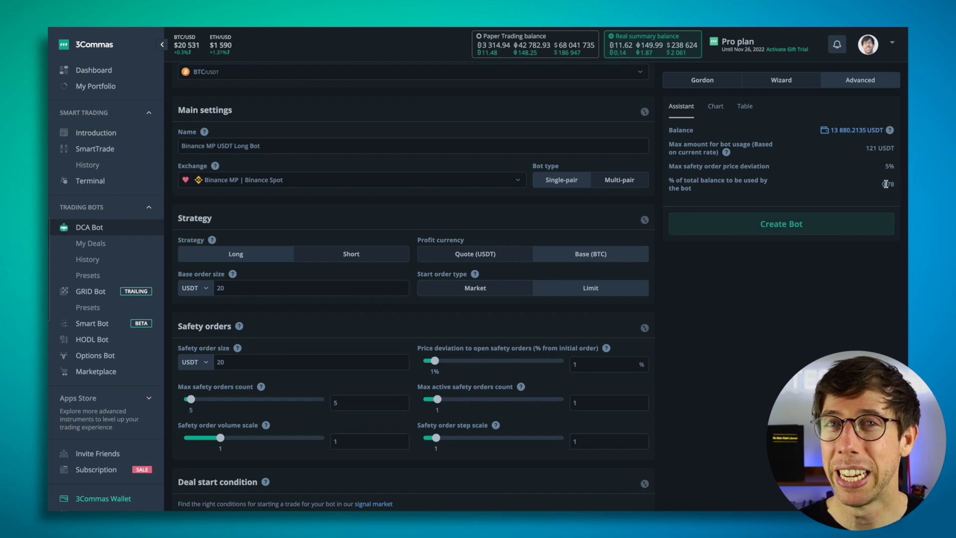
double_click(253, 288)
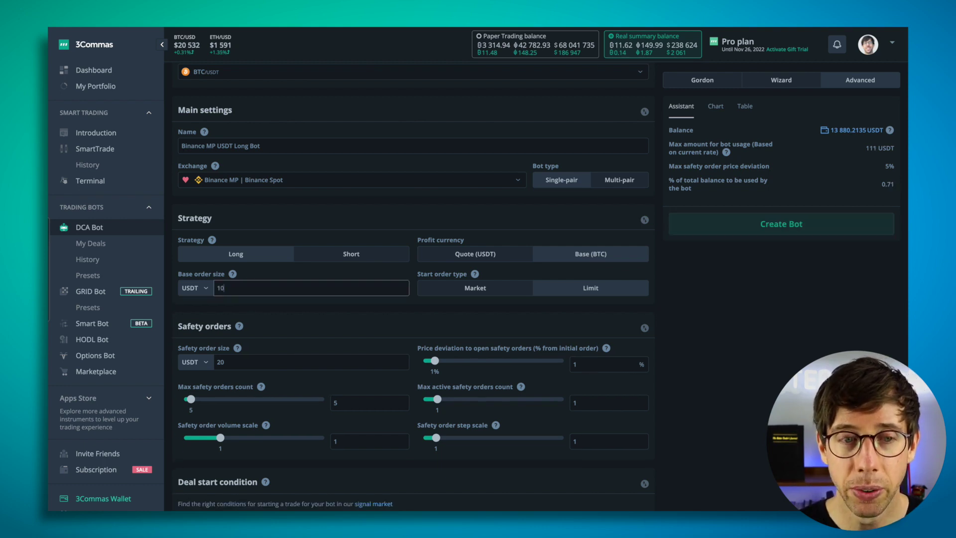
text(100)
double_click(264, 364)
text(200)
click(337, 333)
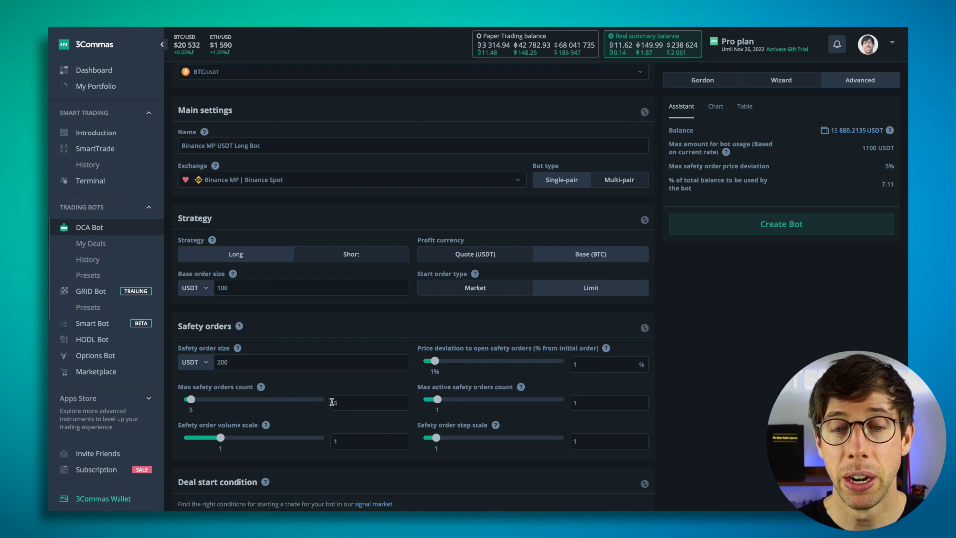
Set max and active safety orders, volume scale and step scale all to 2.
double_click(361, 406)
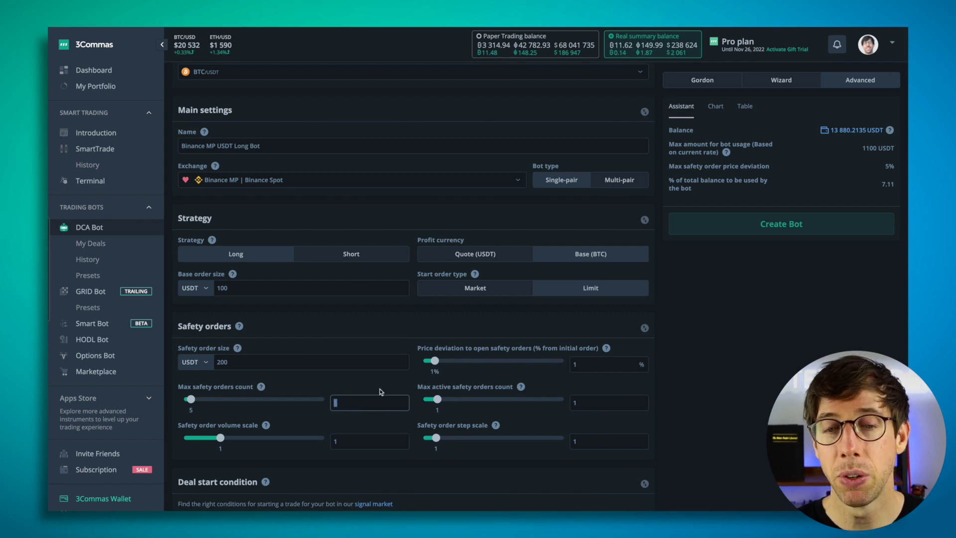
text(2)
key(Tab)
text(2)
key(Tab)
text(2)
key(Tab)
text(2)
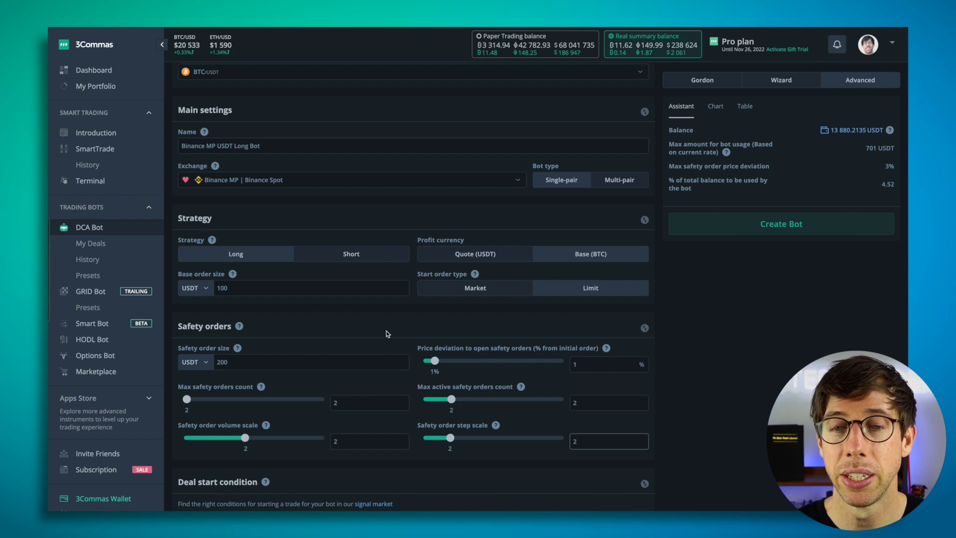
click(386, 333)
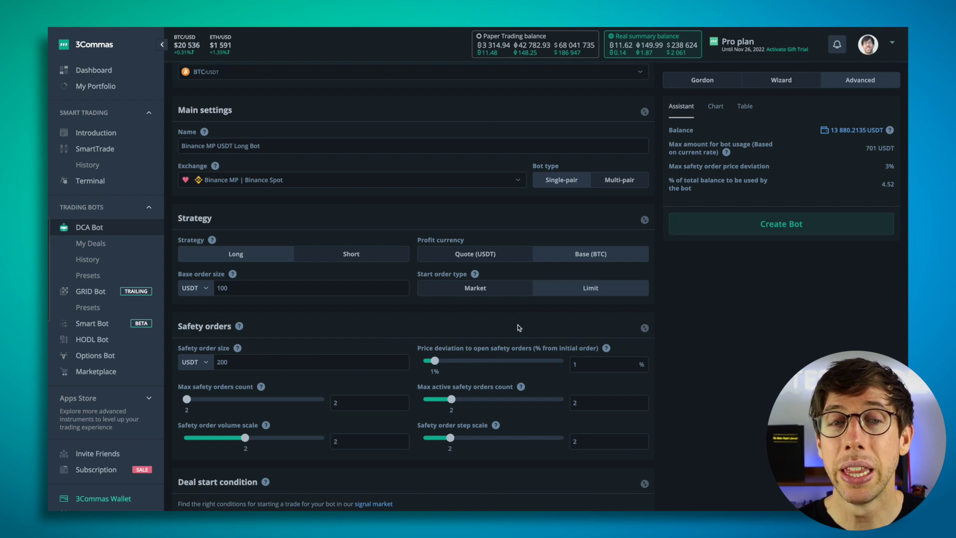
Drag the Take profit section up to sit just below Safety orders, above Deal start condition.
scroll(527, 326, down, 1)
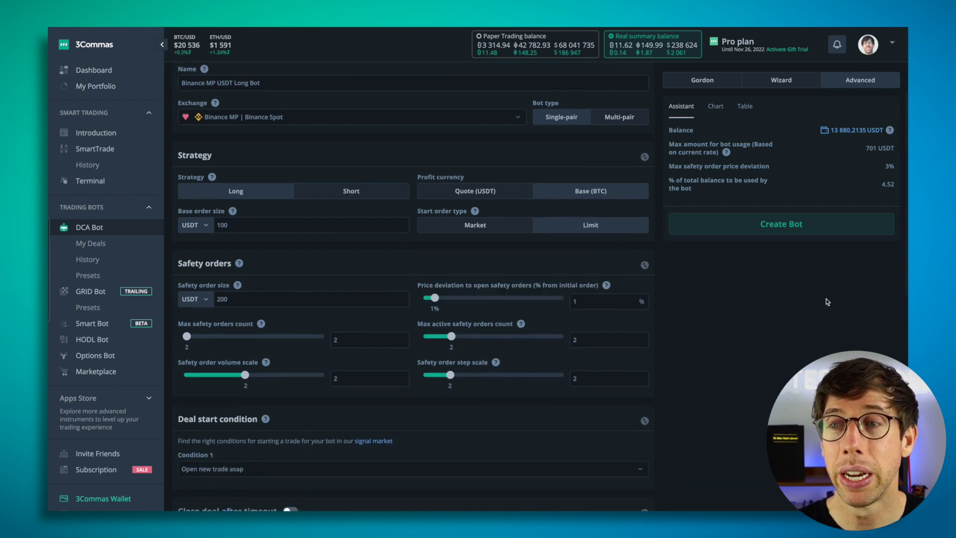
drag(888, 184, 880, 184)
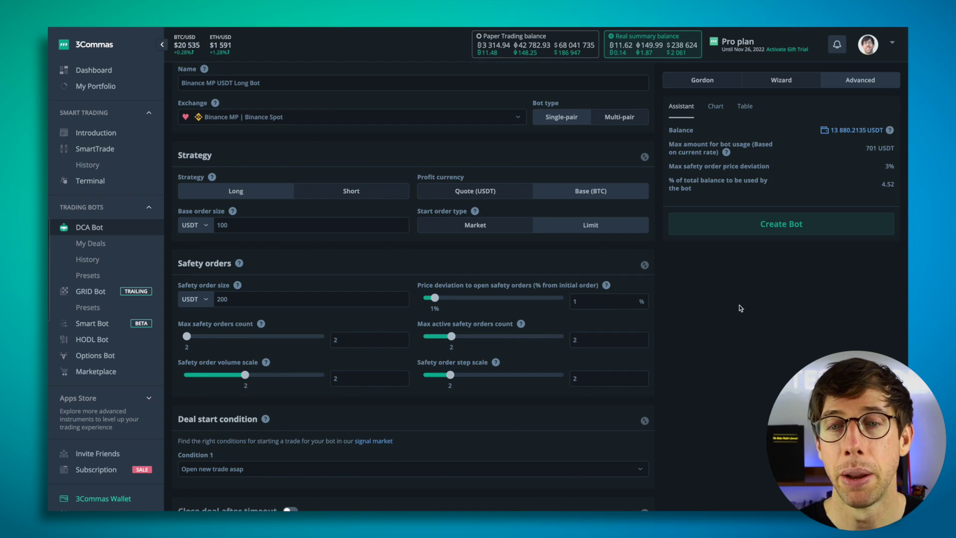
scroll(667, 330, down, 2)
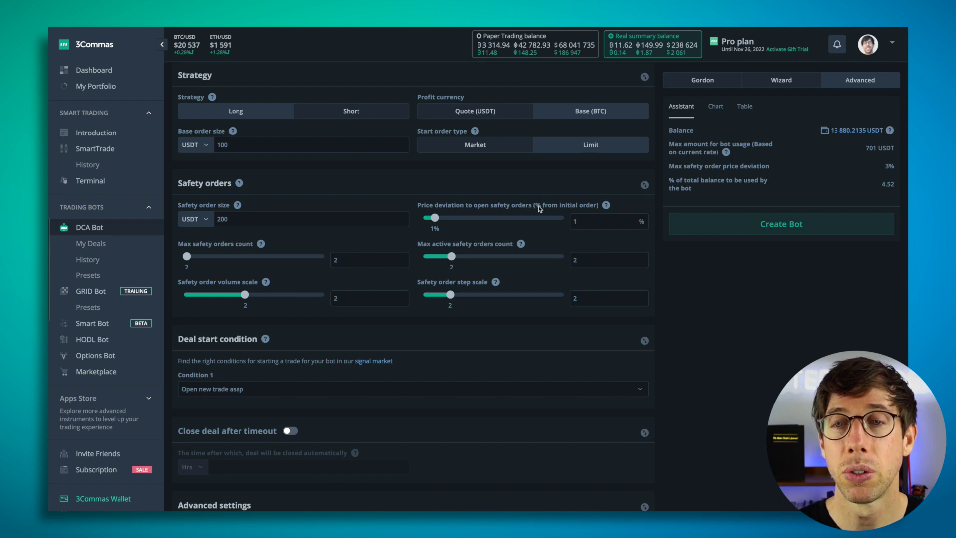
scroll(569, 211, down, 5)
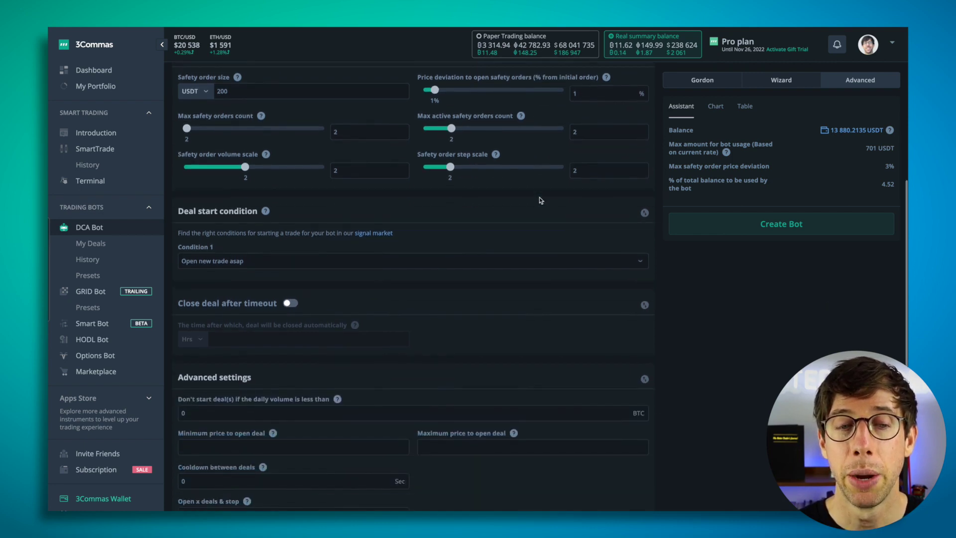
scroll(541, 200, down, 3)
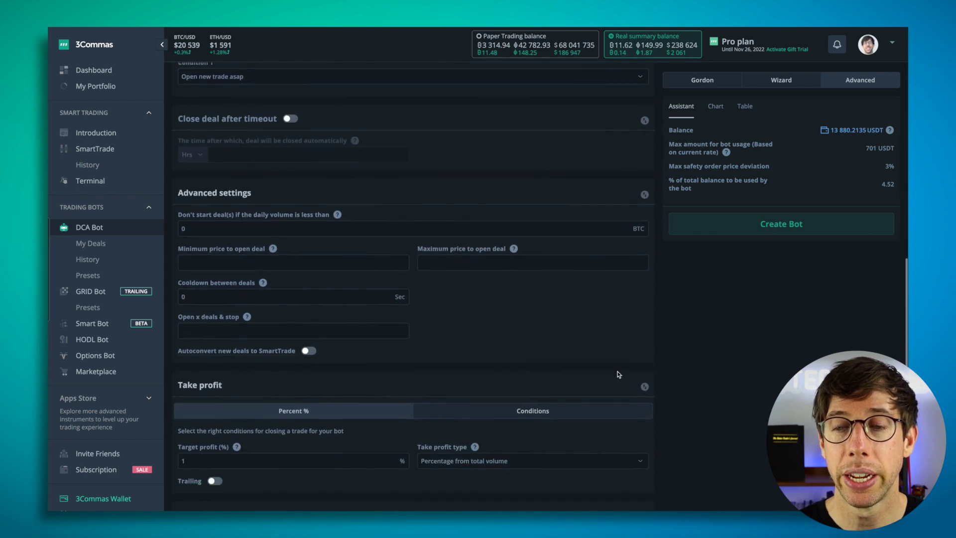
click(641, 355)
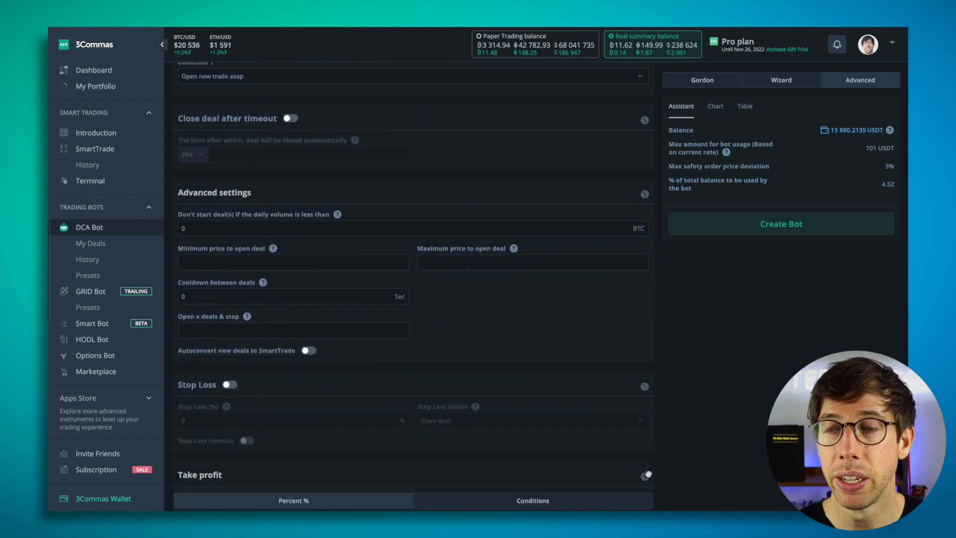
drag(645, 474, 628, 189)
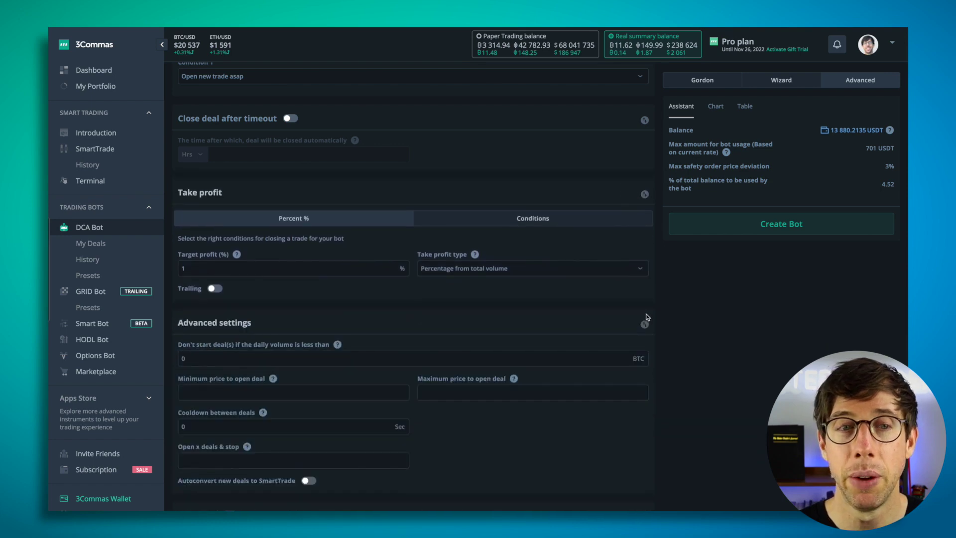
scroll(643, 272, up, 3)
drag(643, 273, 546, 272)
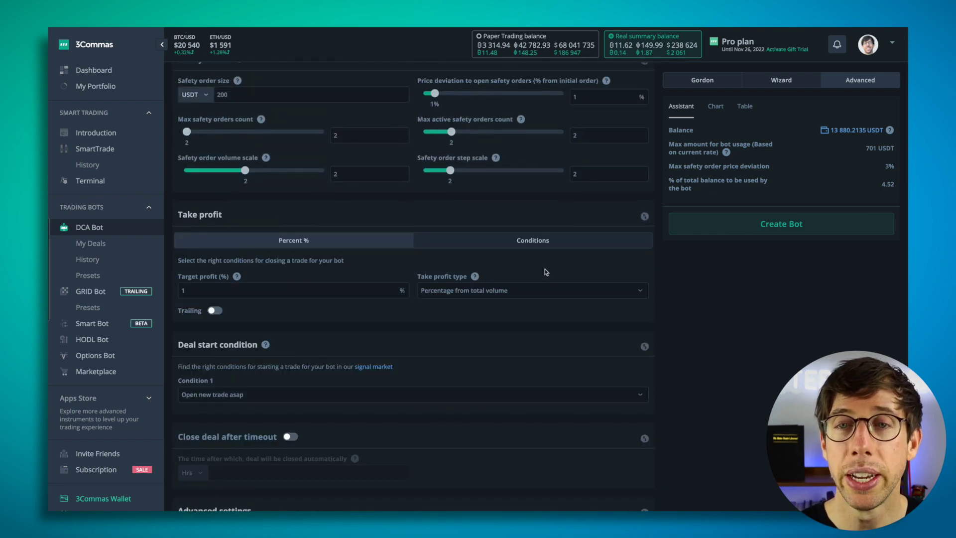
scroll(549, 272, up, 1)
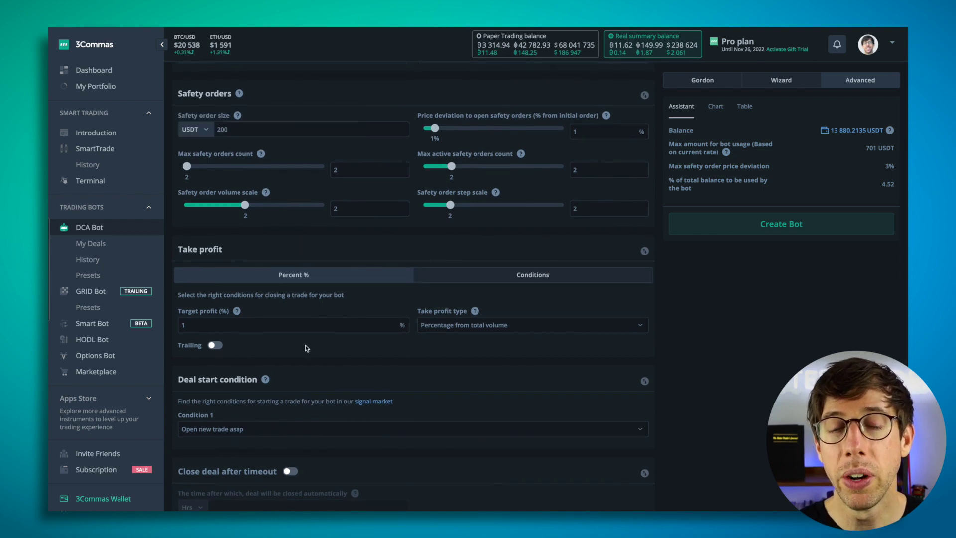
Make RSI the deal start condition, keeping the 3-minute timeframe and less than 30.
click(282, 432)
scroll(317, 357, down, 1)
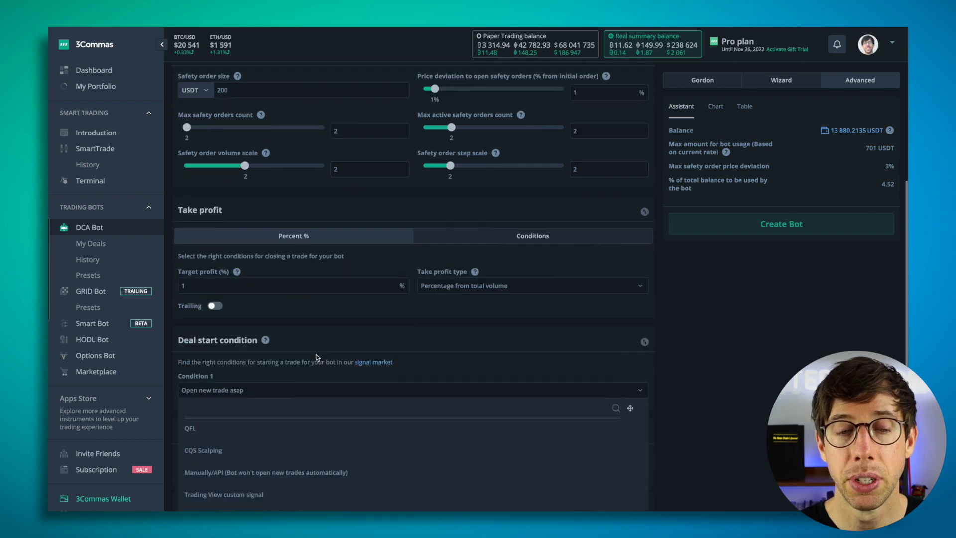
scroll(222, 438, down, 1)
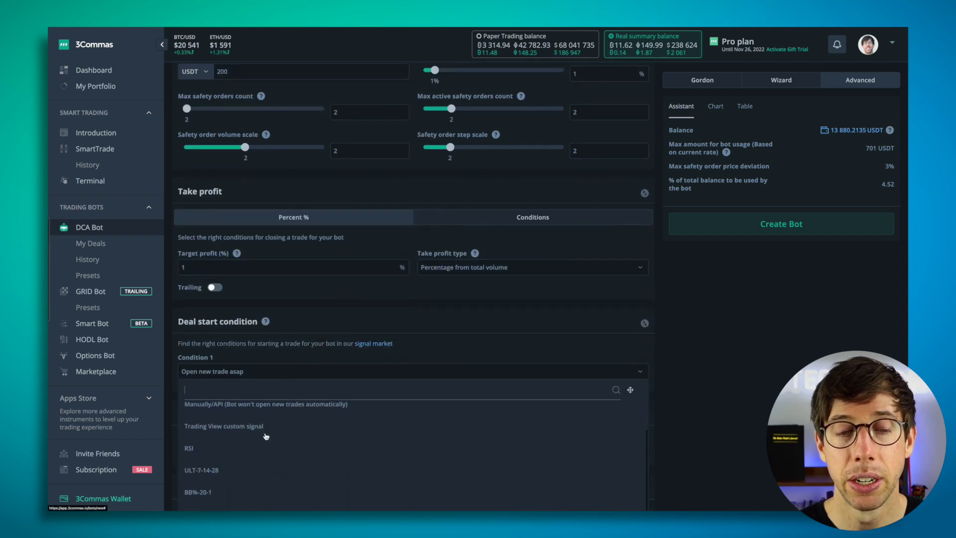
click(224, 457)
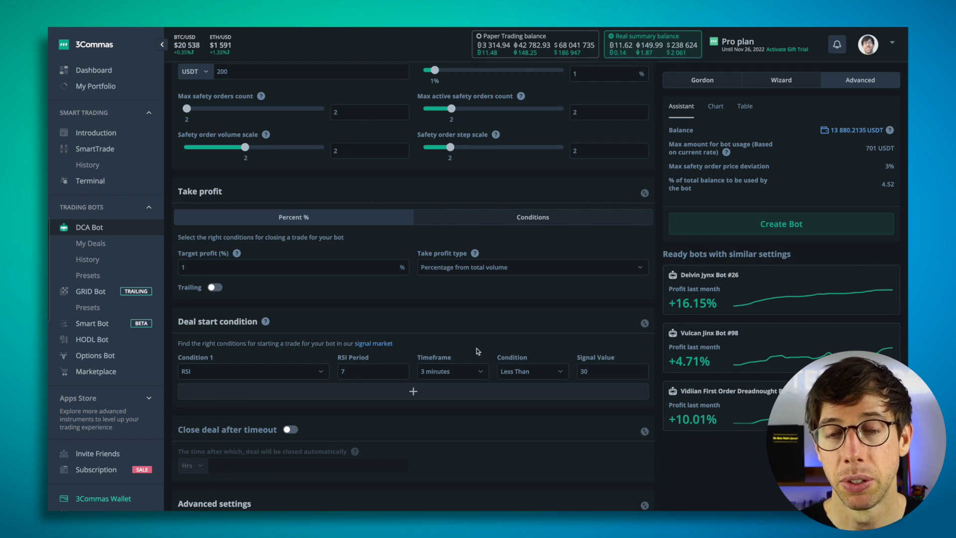
click(481, 374)
click(481, 373)
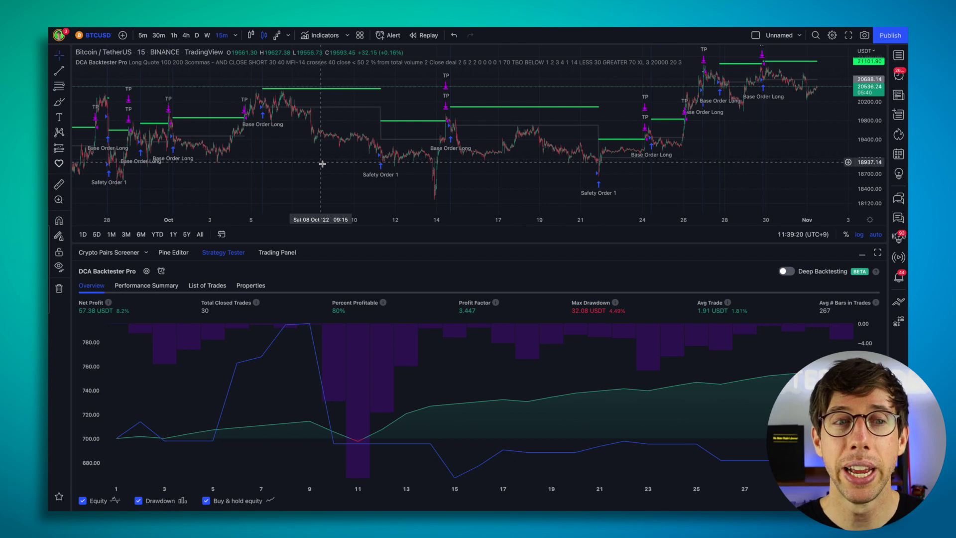
Review the DCA Backtester Pro backtest, panning the chart and toggling the Buy & hold equity line.
click(147, 271)
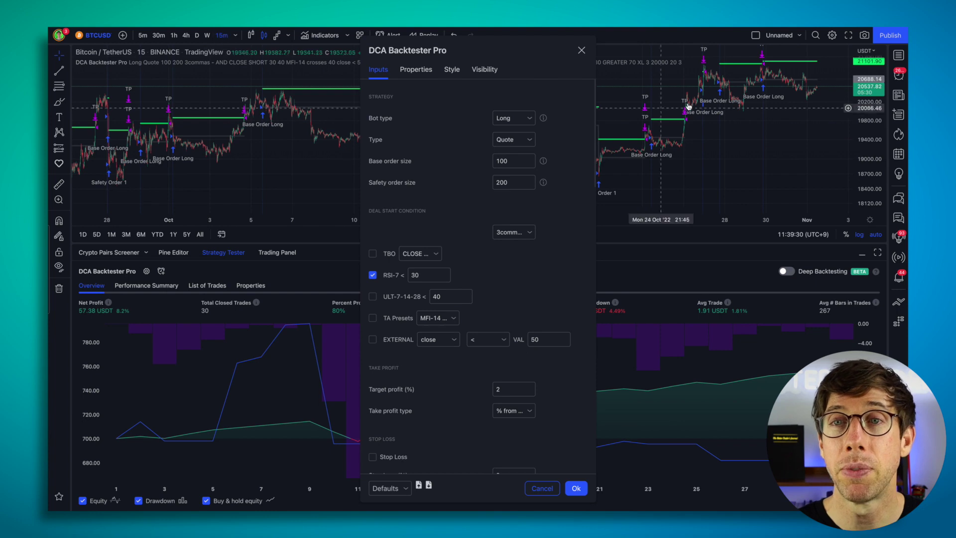
click(581, 51)
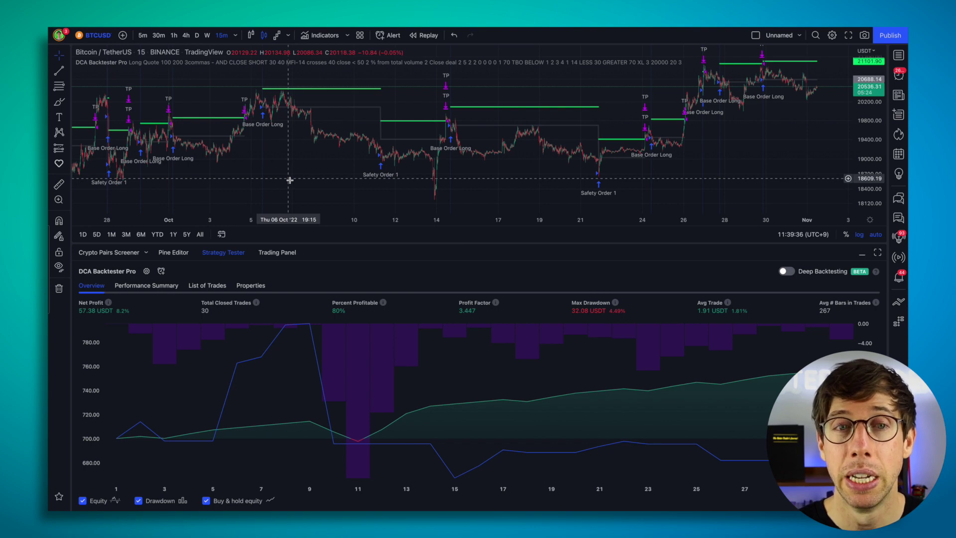
scroll(294, 177, left, 10)
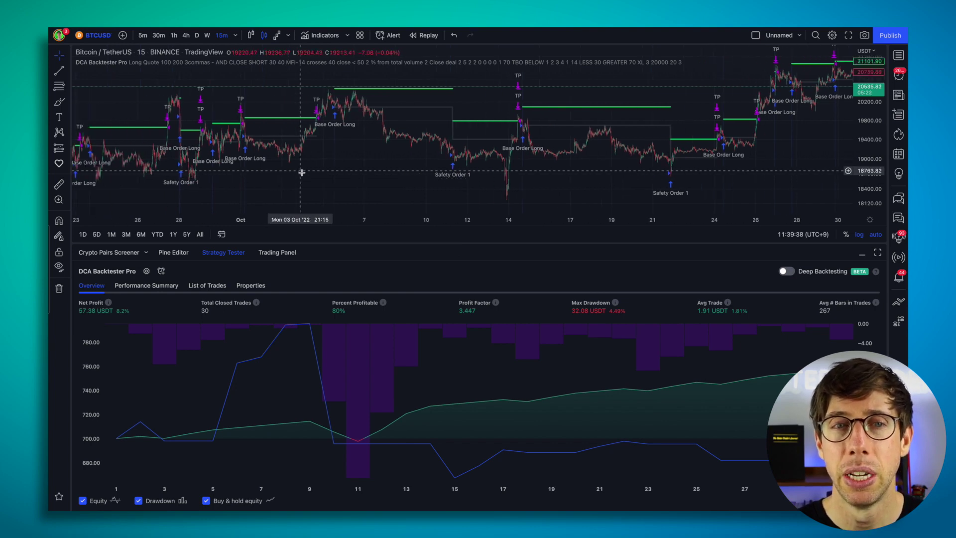
scroll(302, 172, left, 6)
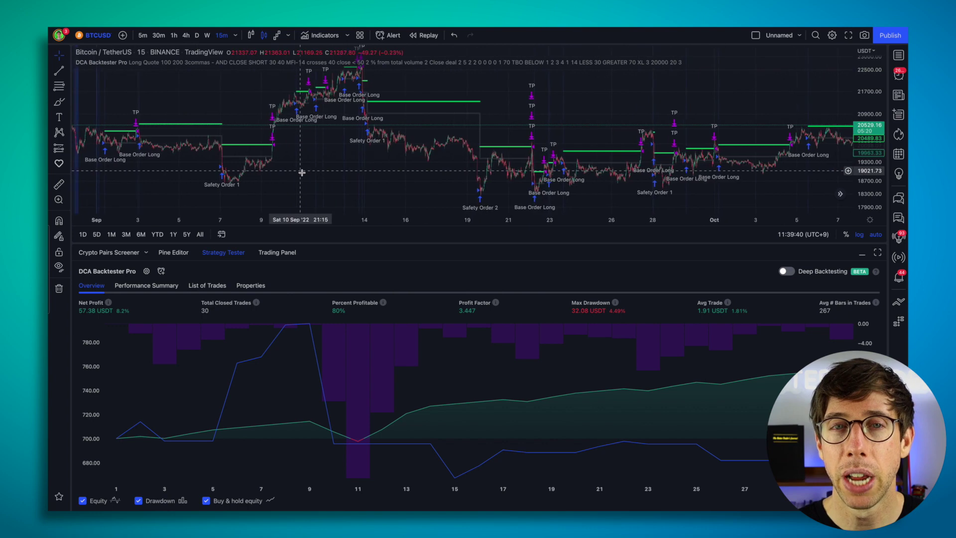
scroll(301, 173, left, 5)
scroll(301, 173, right, 4)
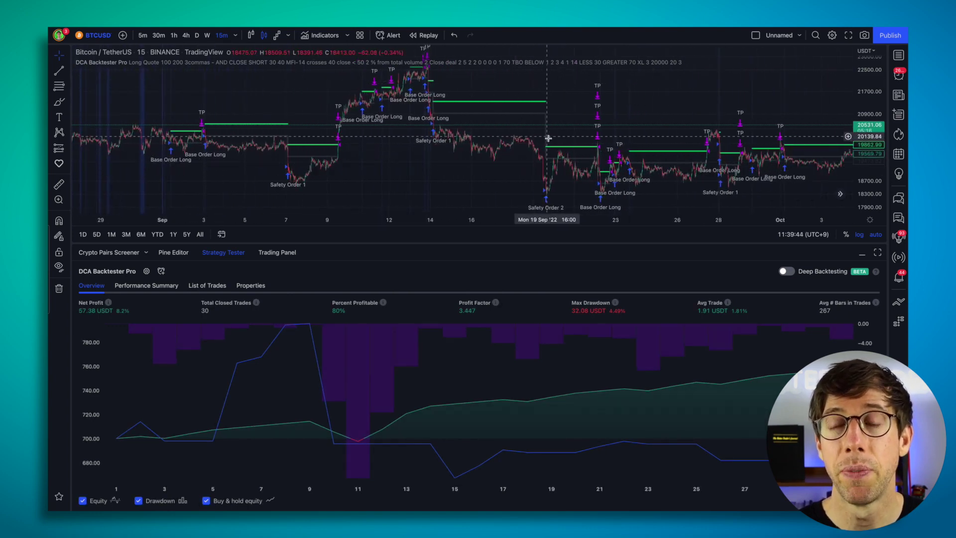
scroll(548, 139, right, 10)
scroll(548, 138, right, 10)
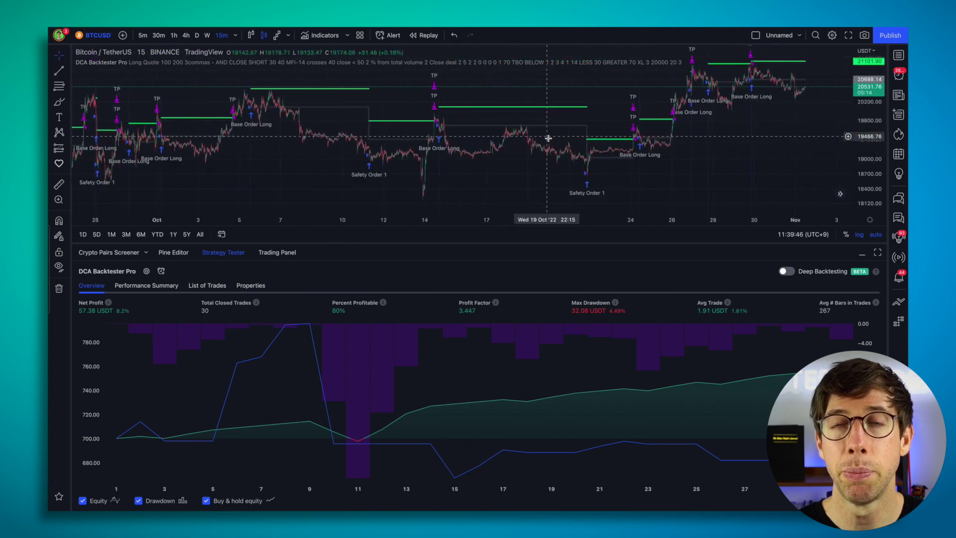
scroll(548, 141, left, 4)
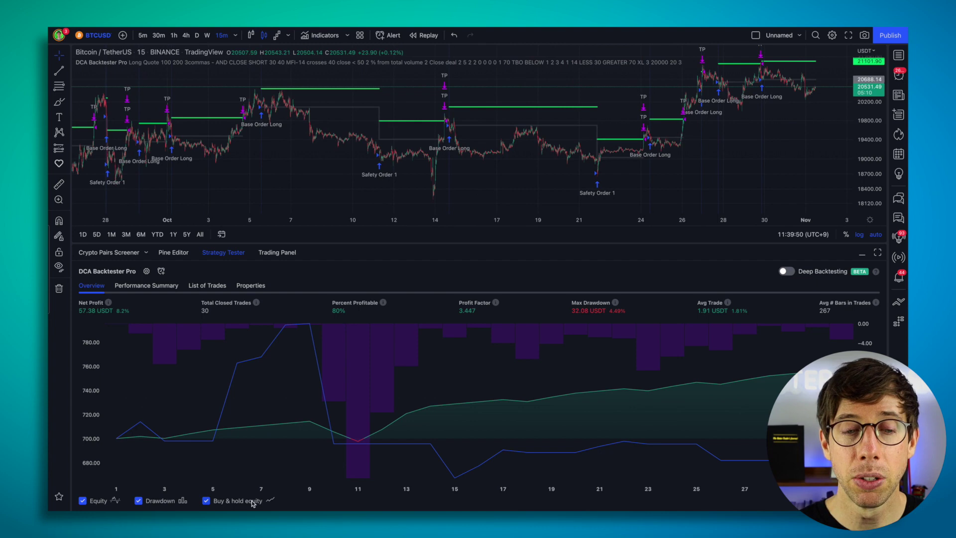
click(206, 502)
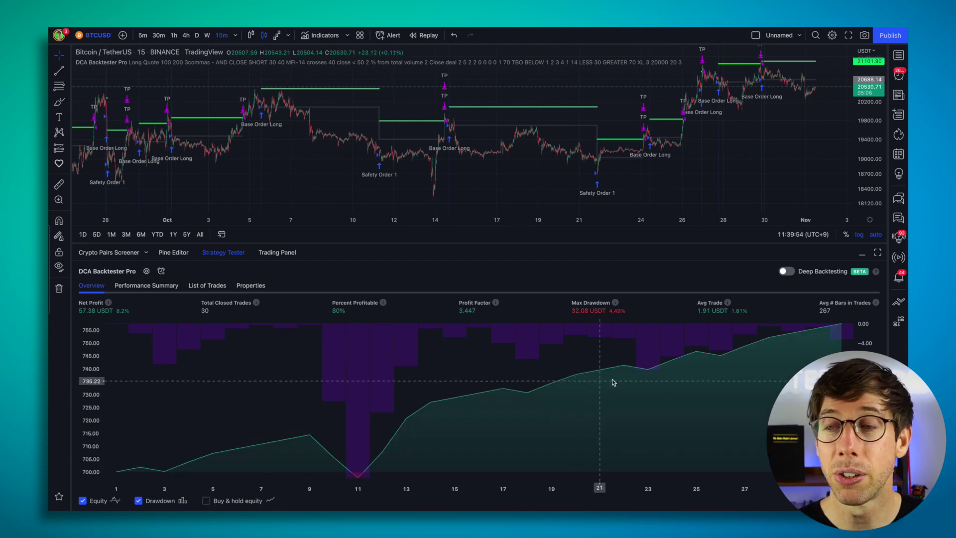
click(206, 500)
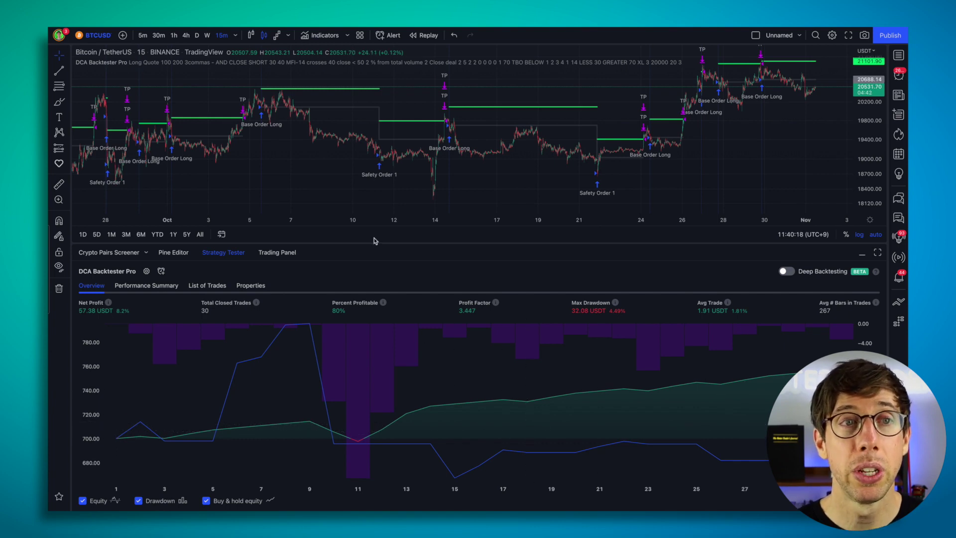
Change the RSI start condition's timeframe to 15 minutes.
click(147, 272)
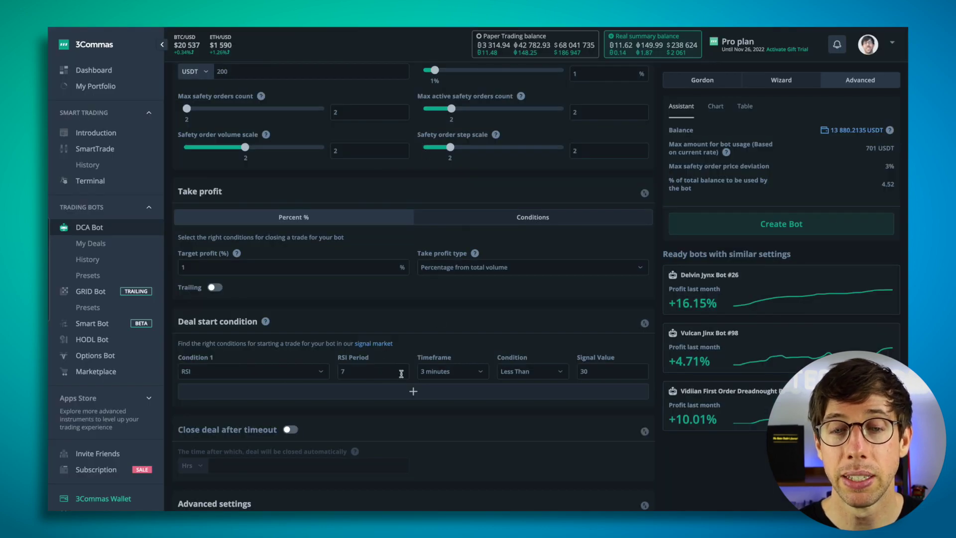
click(481, 373)
click(440, 453)
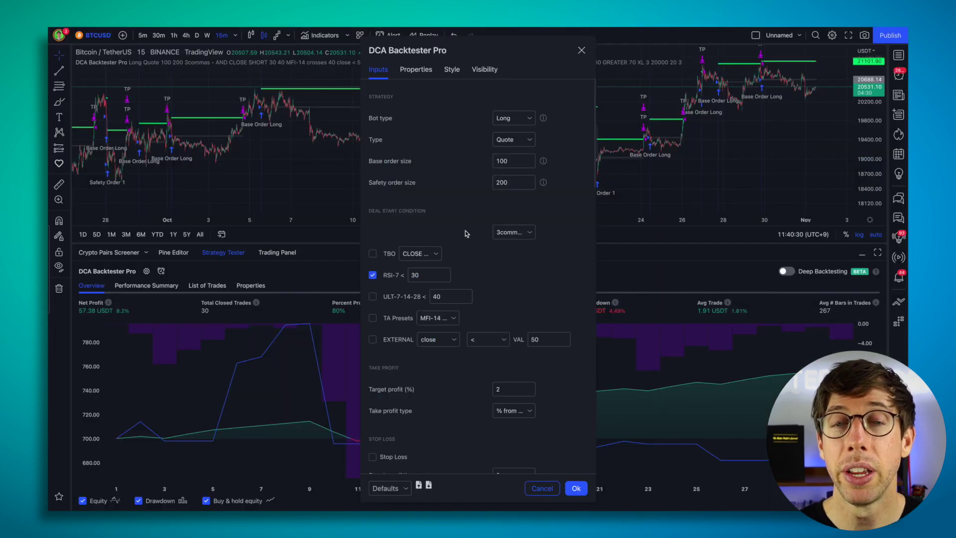
Check the backtester's Target profit (%) input, which is set to 2%.
scroll(466, 234, down, 4)
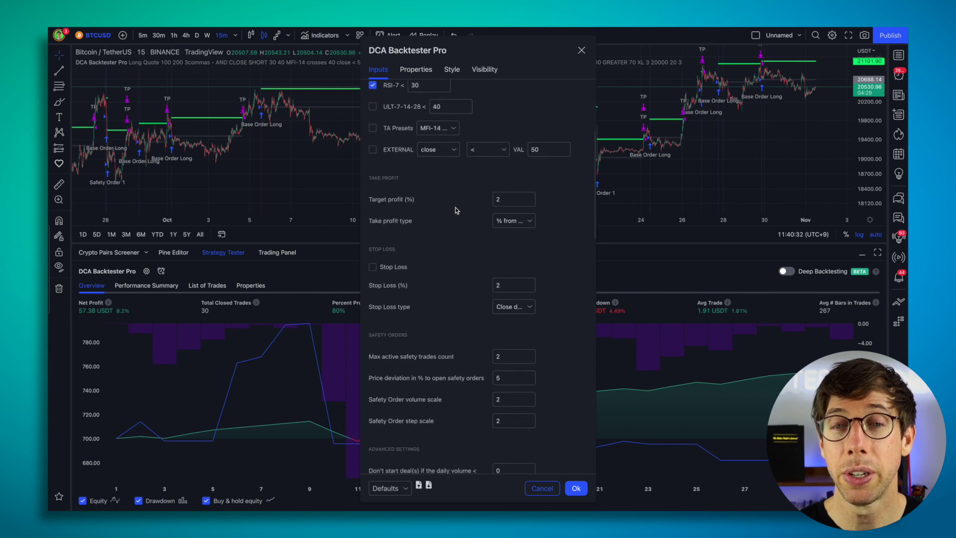
click(495, 201)
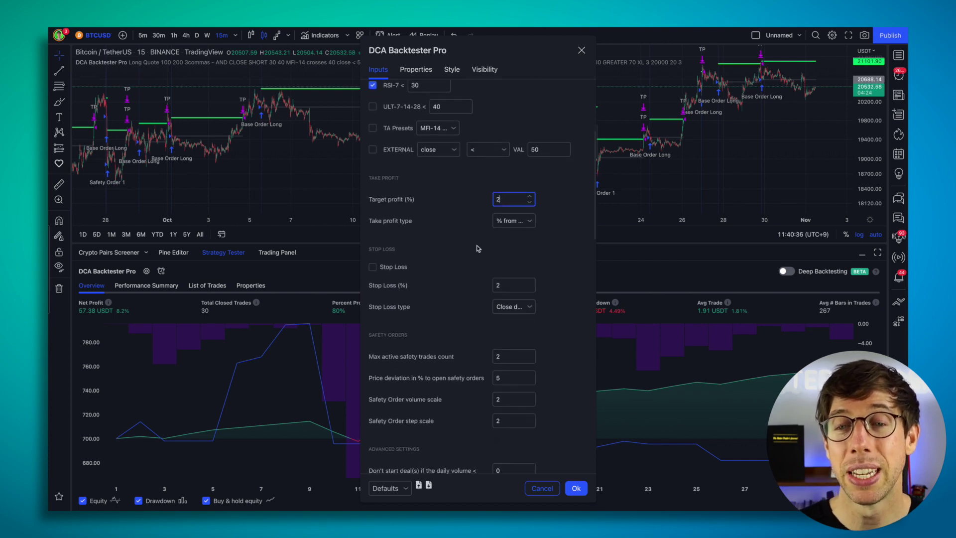
scroll(475, 393, down, 1)
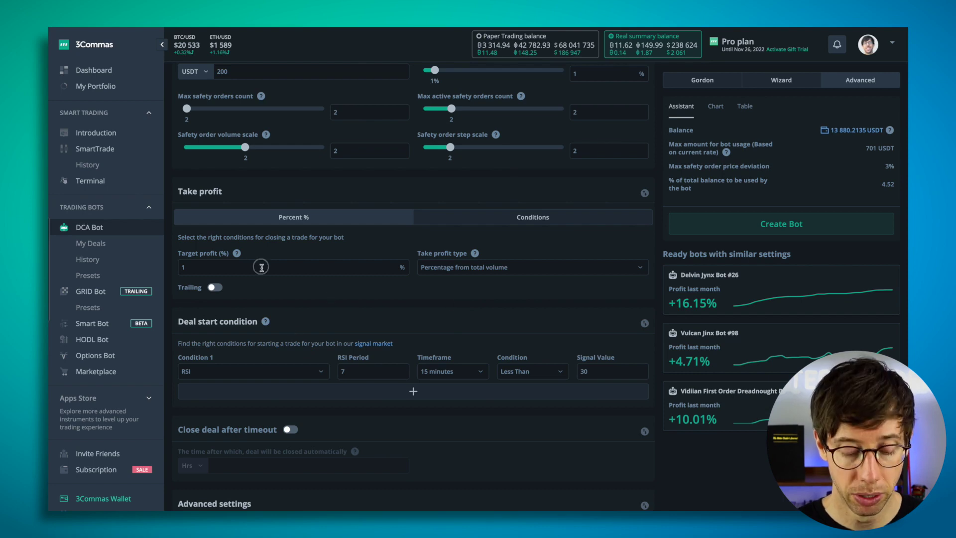
Set target profit to 2% and safety order price deviation to 5%, comparing with the backtester.
click(260, 266)
key(BackSpace)
text(2)
scroll(302, 302, up, 1)
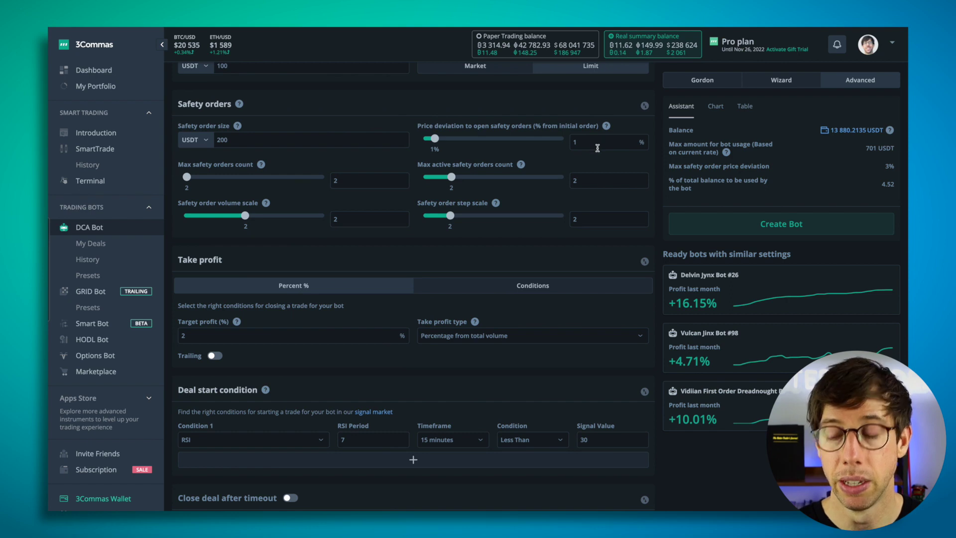
double_click(597, 148)
text(5)
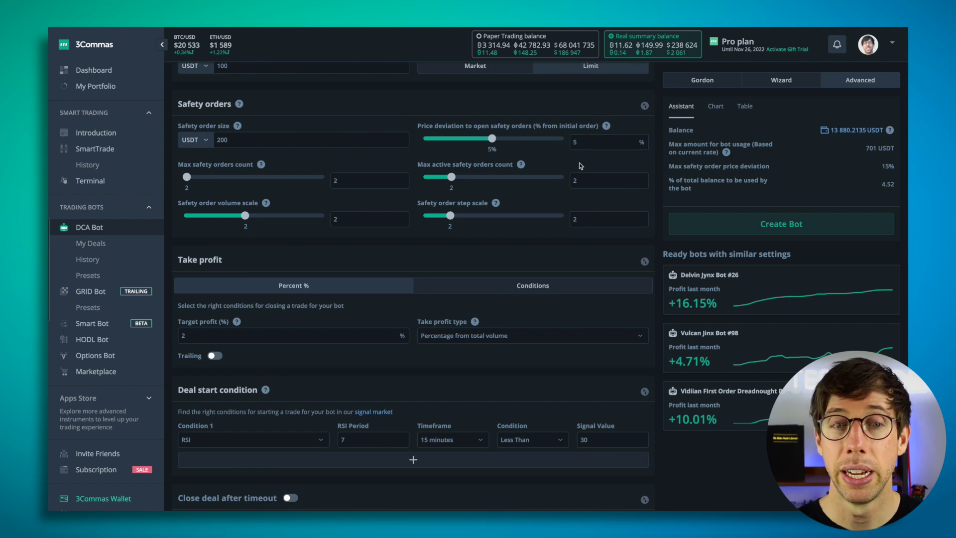
key(alt+Tab)
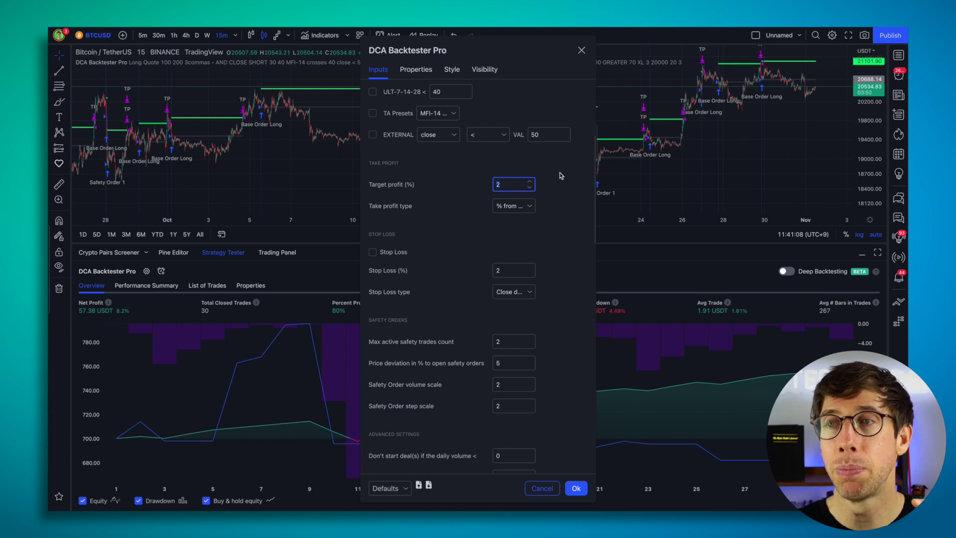
key(ctrl+Tab)
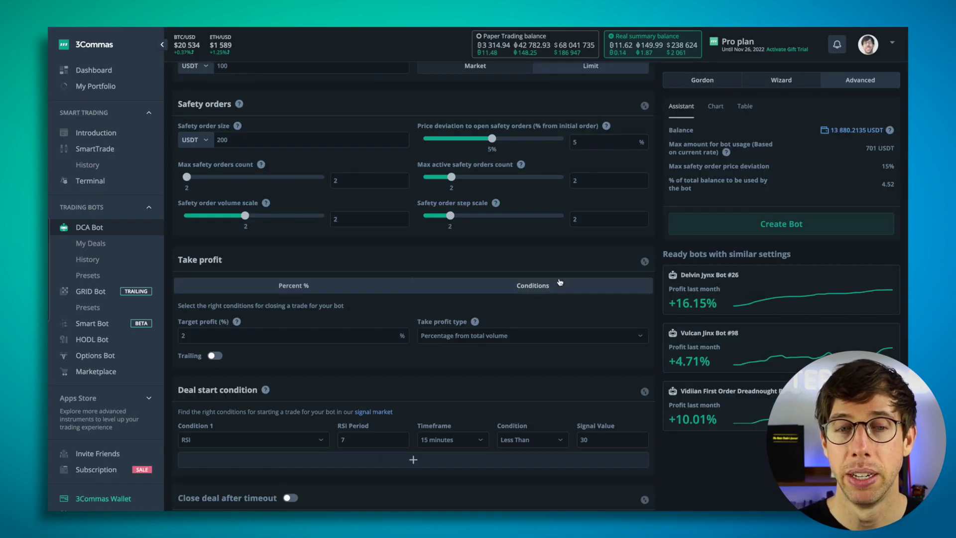
Save and start the Binance MP USDT Long Bot, then load the Marketplace signals page.
click(797, 229)
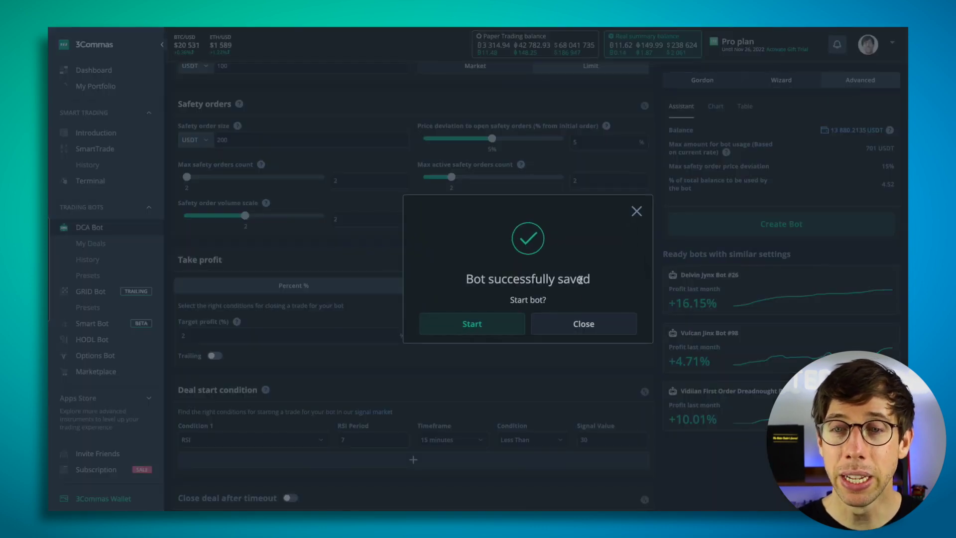
click(491, 324)
click(519, 317)
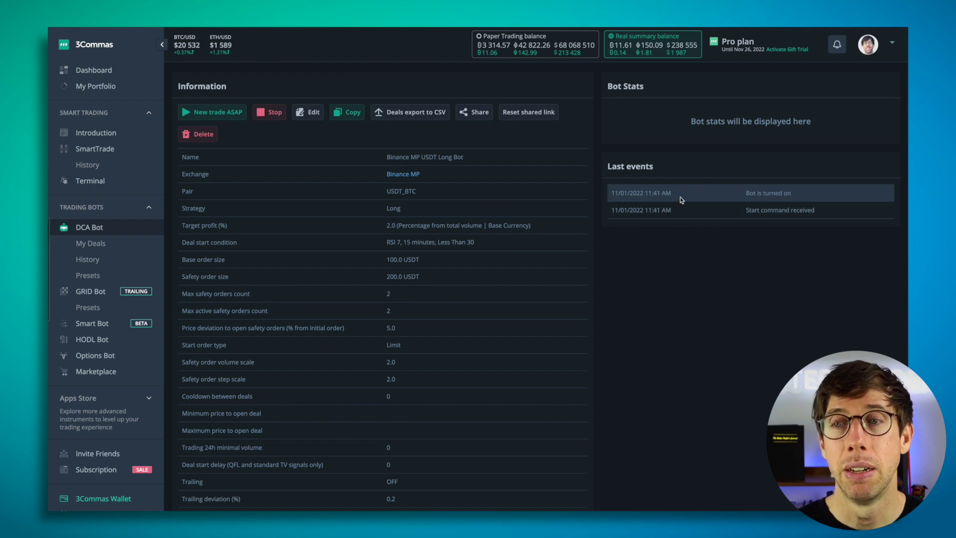
key(super+r)
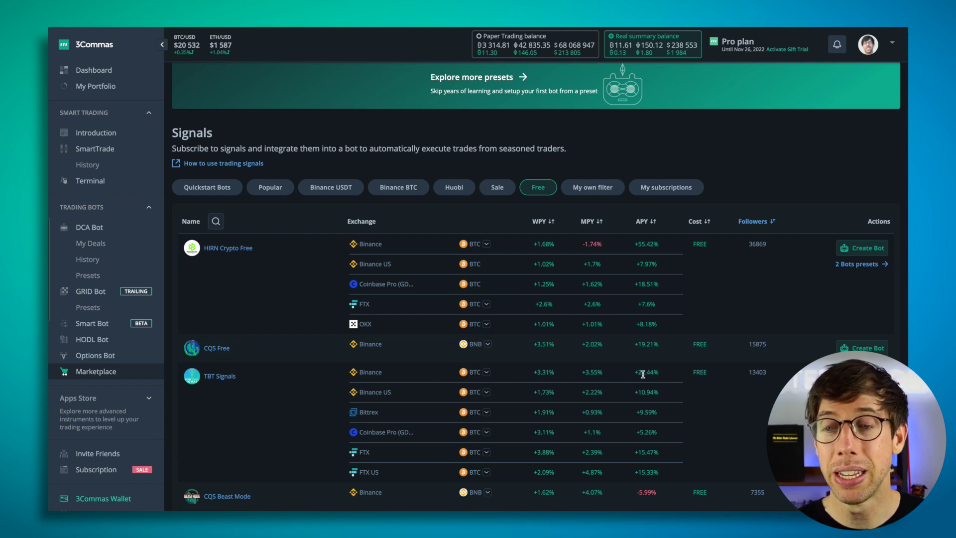
Inspect TBT Signals' extra quote currencies on Binance and Binance US, then open its detail page.
click(488, 374)
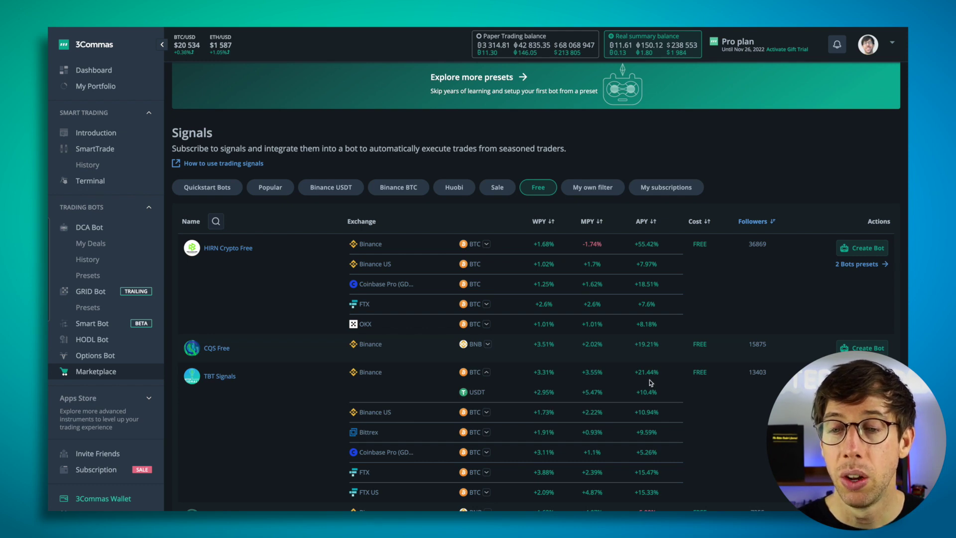
click(487, 413)
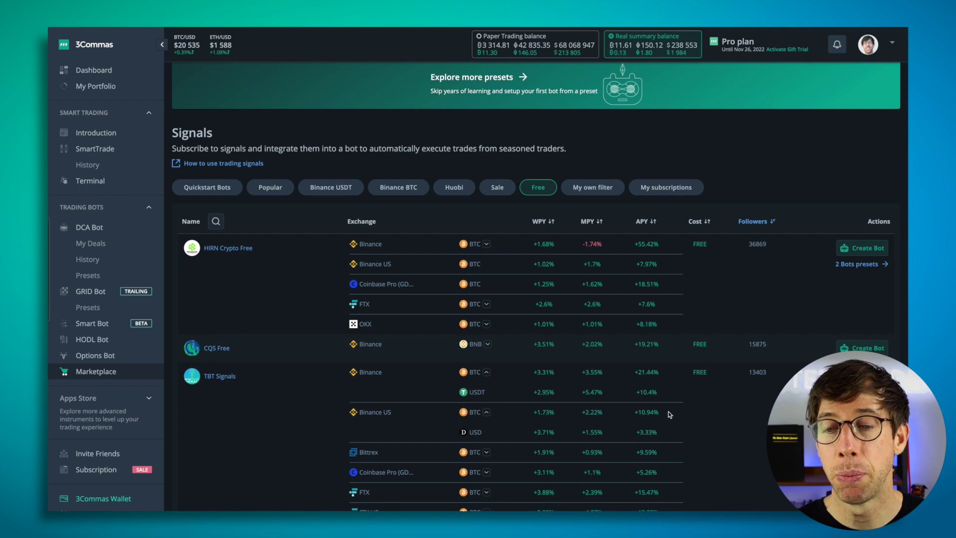
click(491, 414)
click(487, 372)
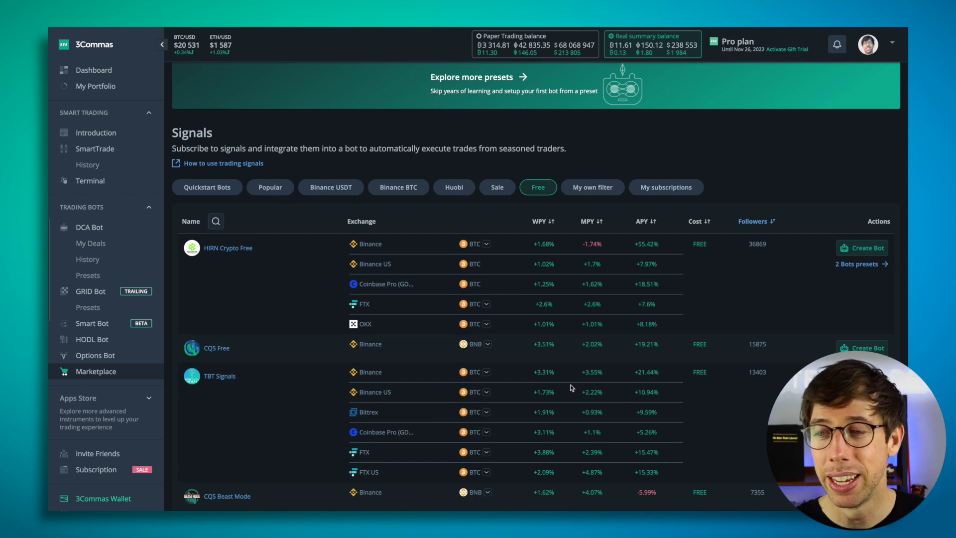
click(225, 376)
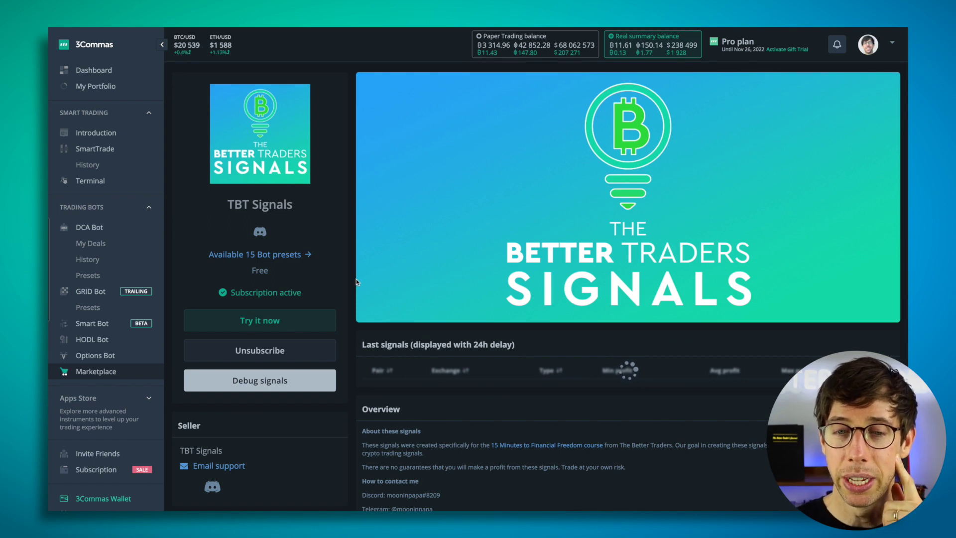
scroll(353, 280, down, 2)
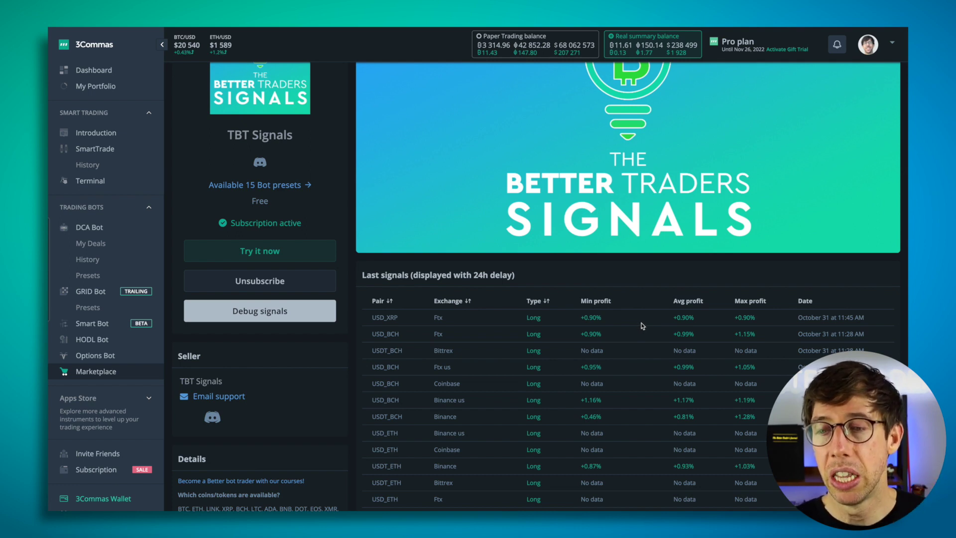
scroll(642, 326, down, 1)
scroll(642, 326, down, 2)
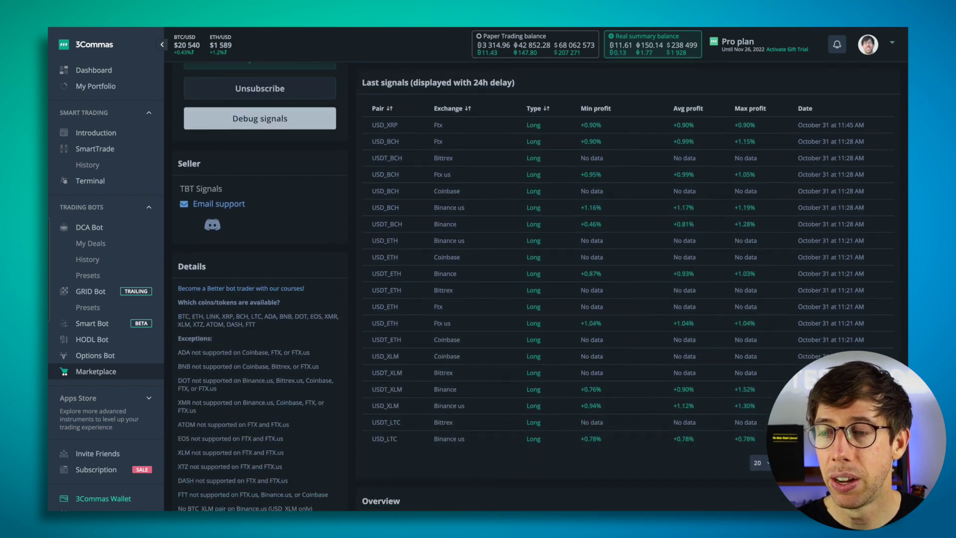
click(797, 463)
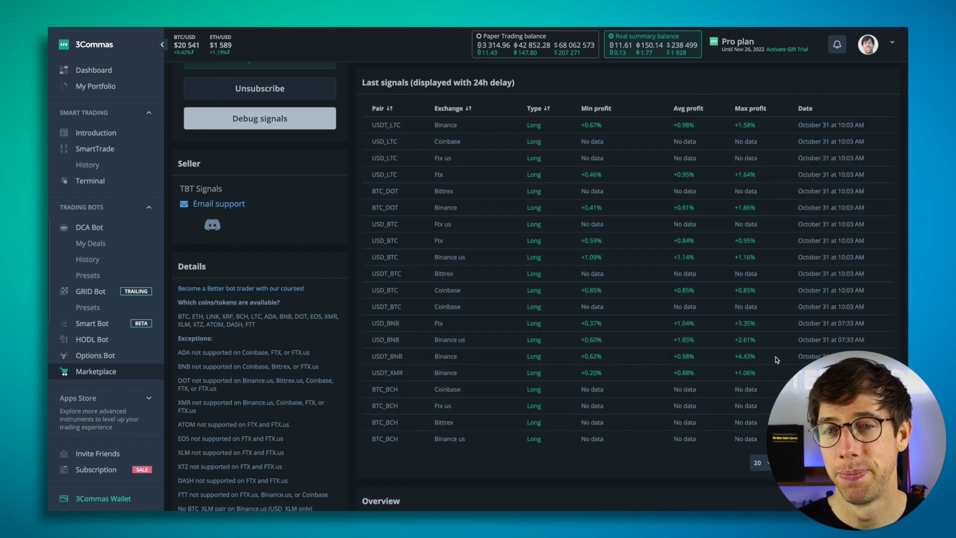
drag(371, 355, 761, 357)
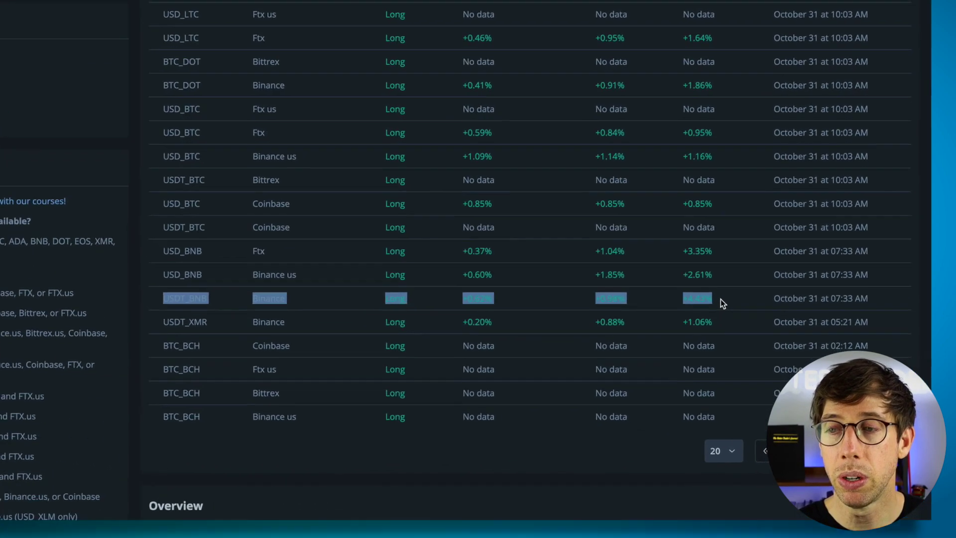
click(721, 301)
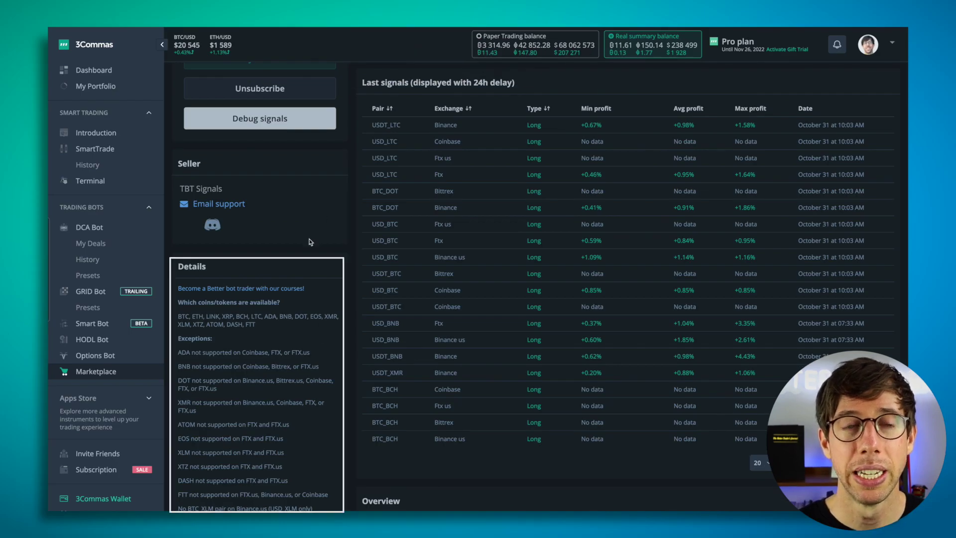
Scroll the TBT Signals Details panel down to the Bot Templates list.
scroll(227, 271, down, 4)
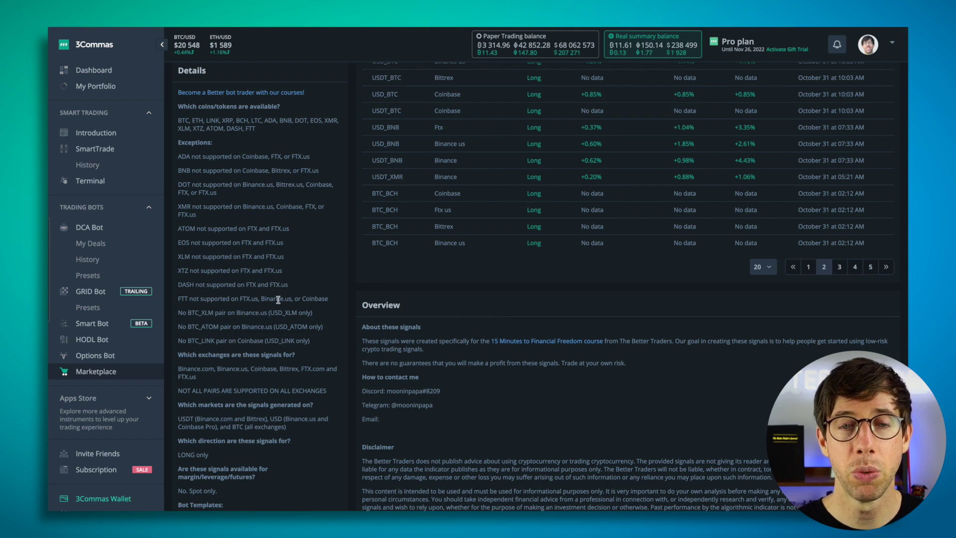
scroll(278, 299, down, 5)
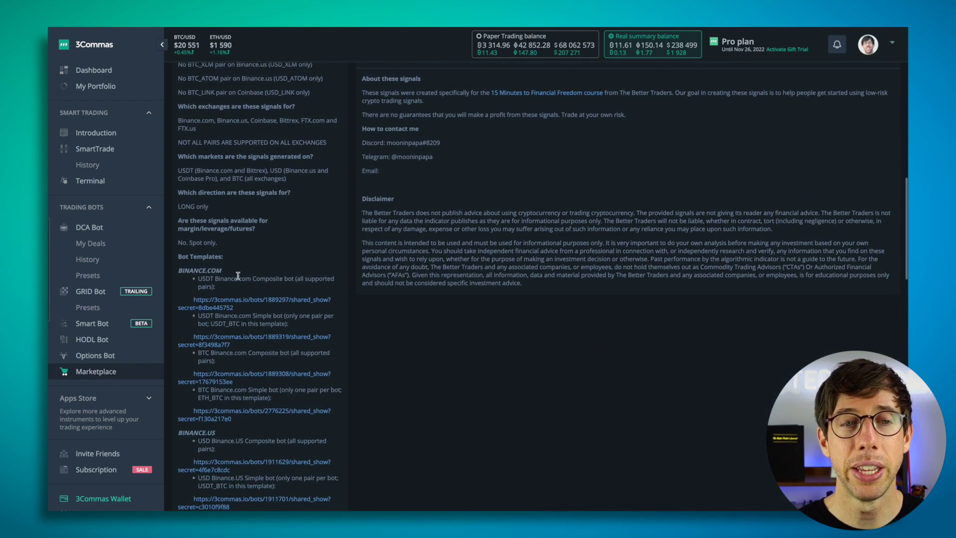
scroll(279, 261, down, 1)
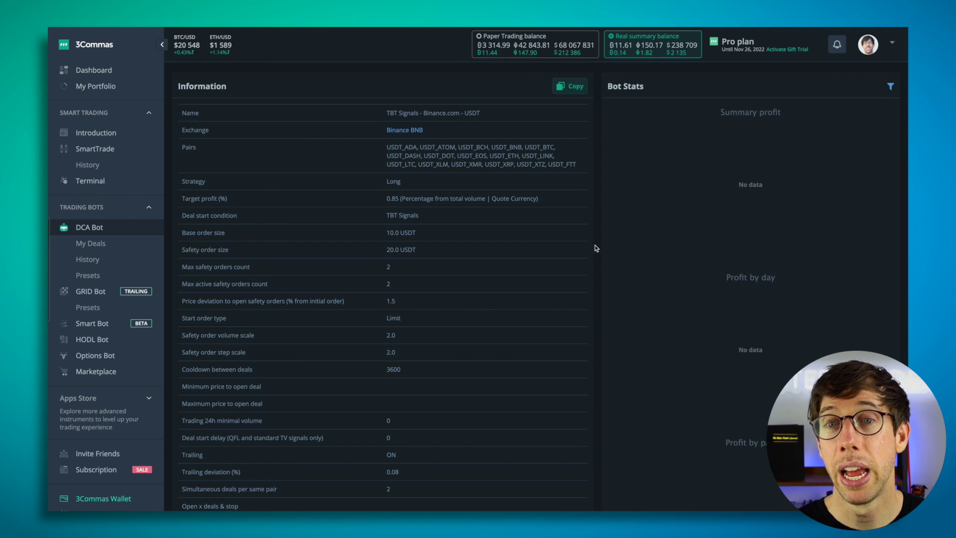
Copy the TBT Signals template to start a Binance Spot USDT Multi Long Bot configuration.
click(571, 88)
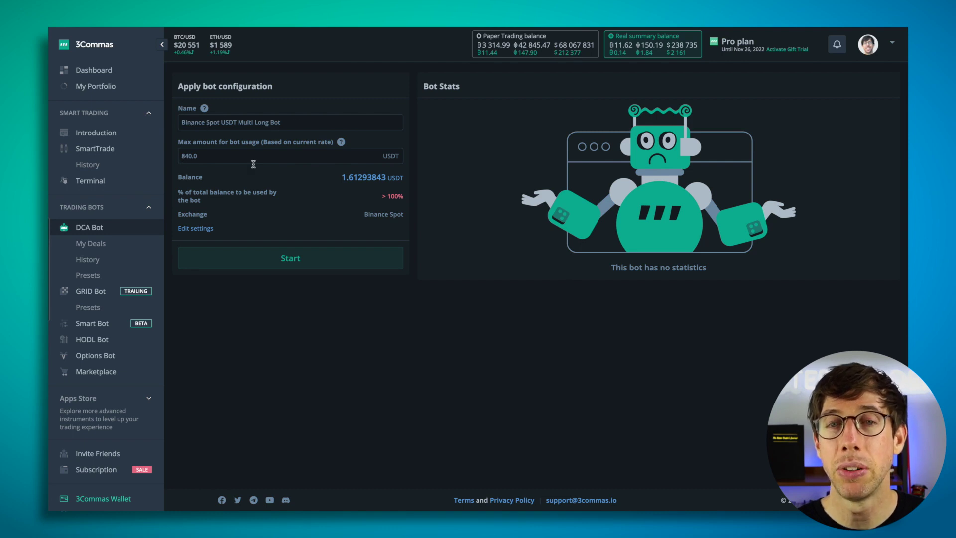
In the copied bot's full settings, change the exchange from Binance BNB to Binance MP | Binance Spot.
click(201, 229)
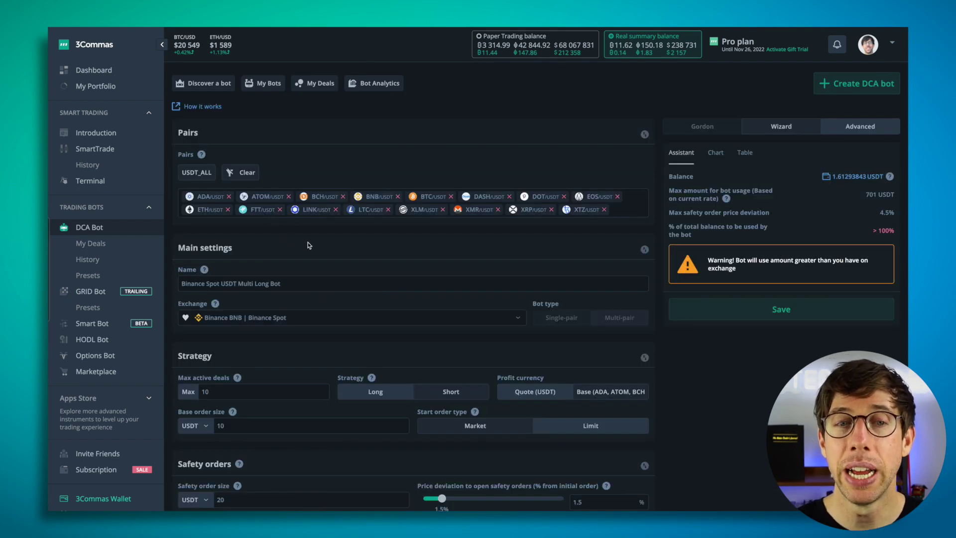
click(308, 319)
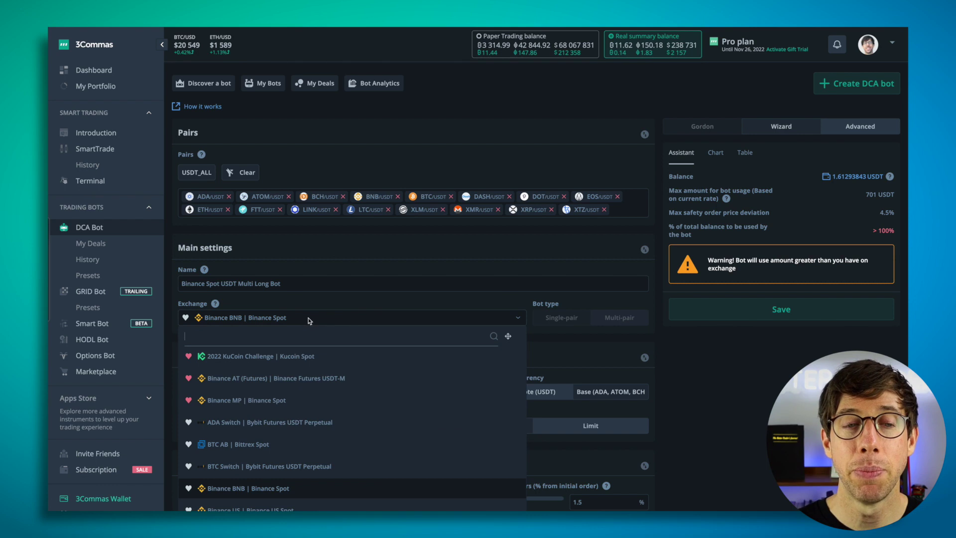
click(285, 401)
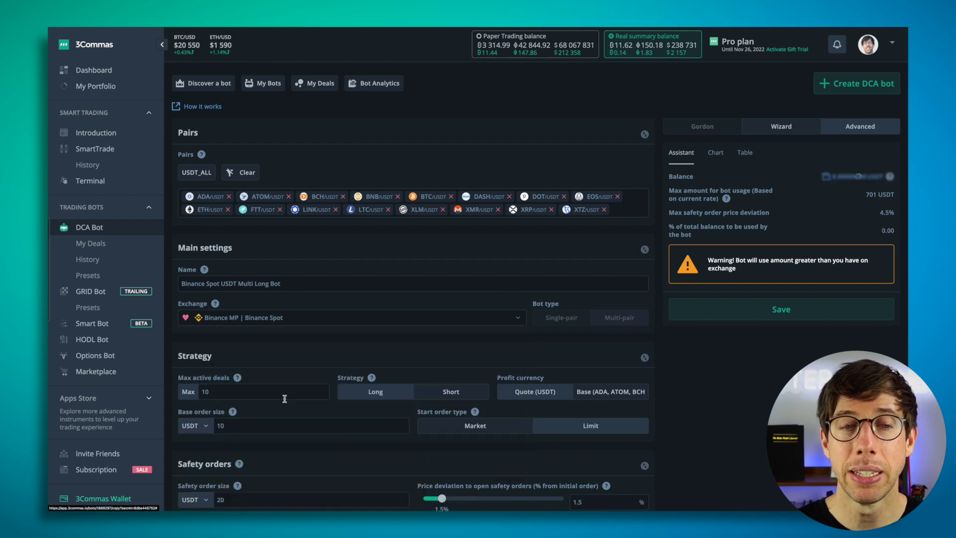
scroll(301, 297, down, 2)
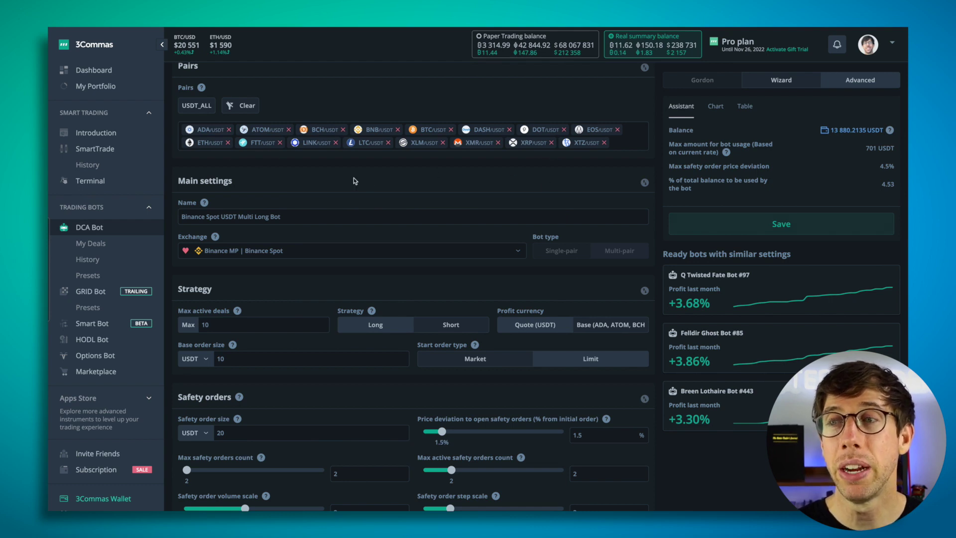
scroll(336, 183, down, 2)
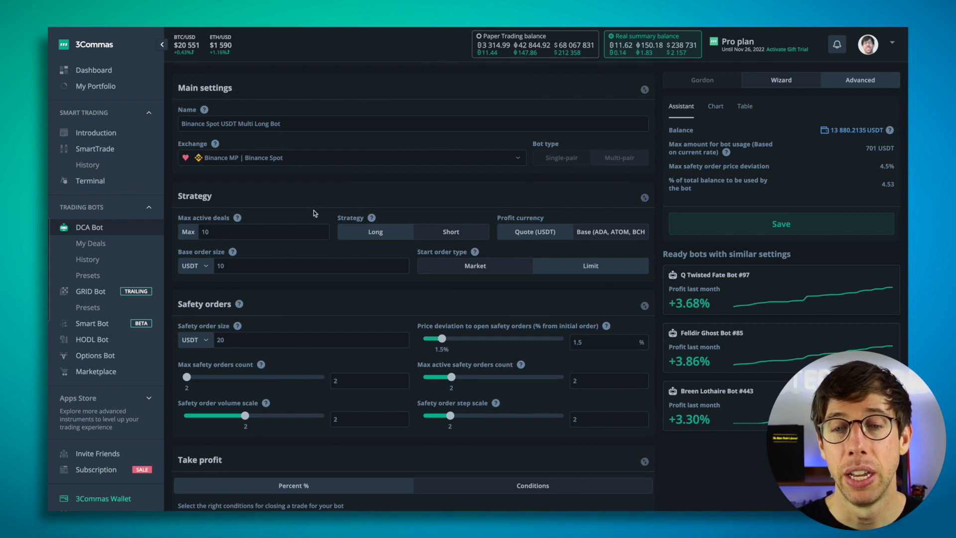
scroll(314, 213, down, 10)
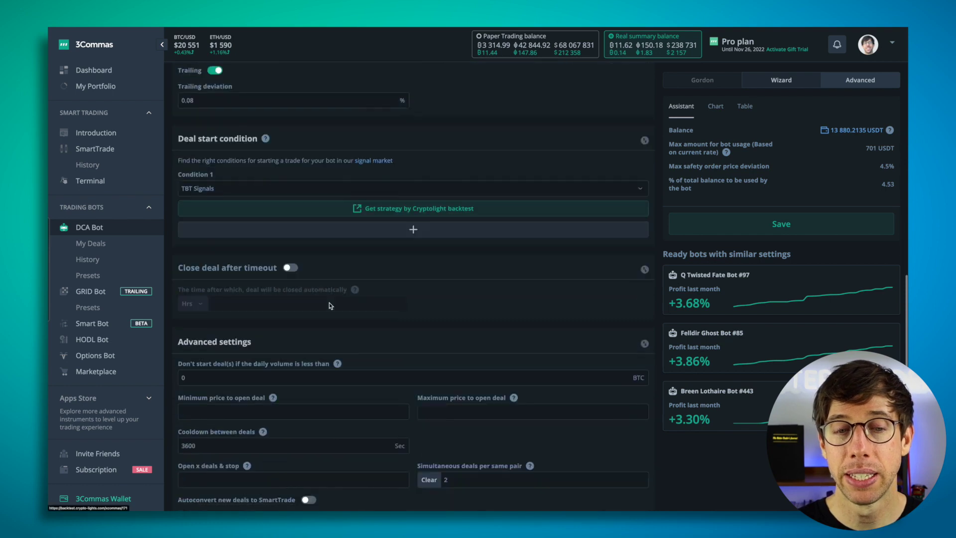
scroll(330, 305, down, 1)
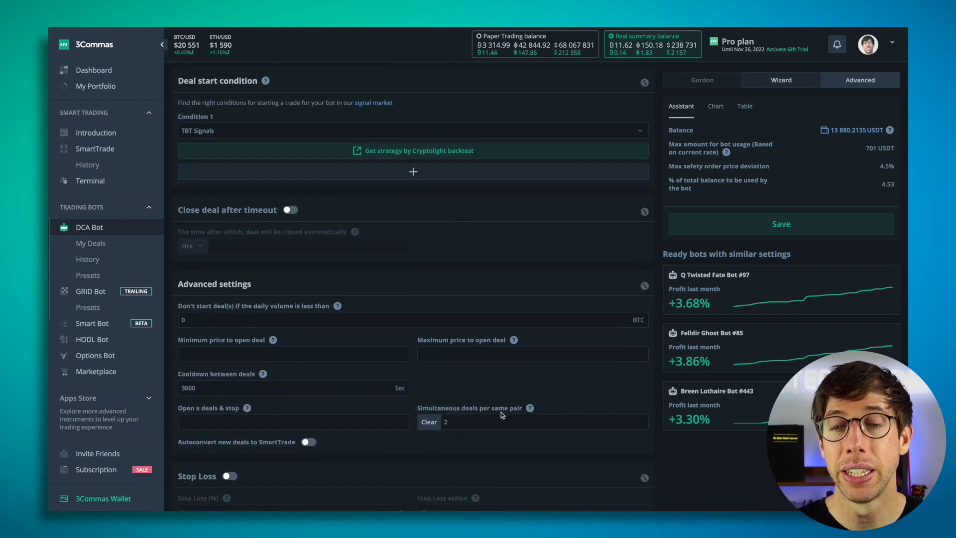
scroll(428, 370, up, 15)
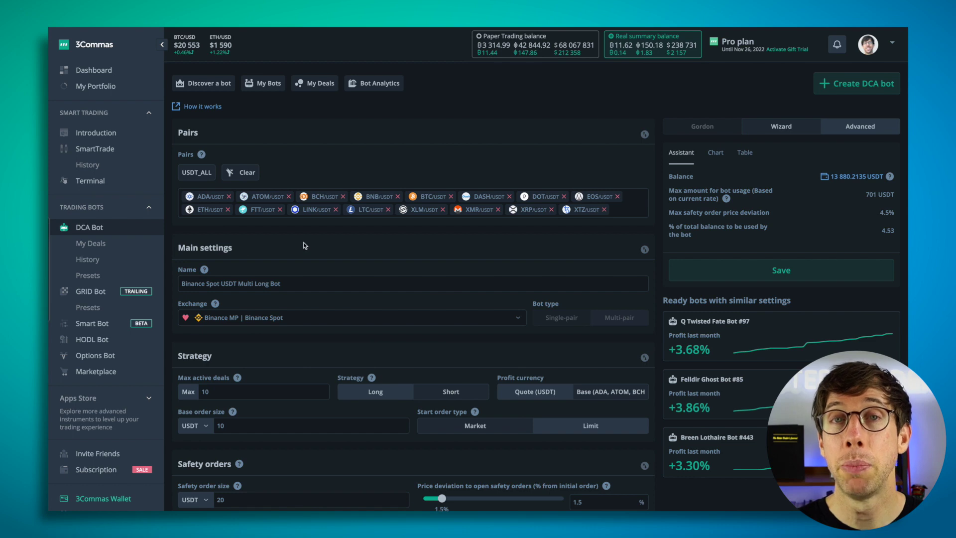
scroll(305, 246, down, 1)
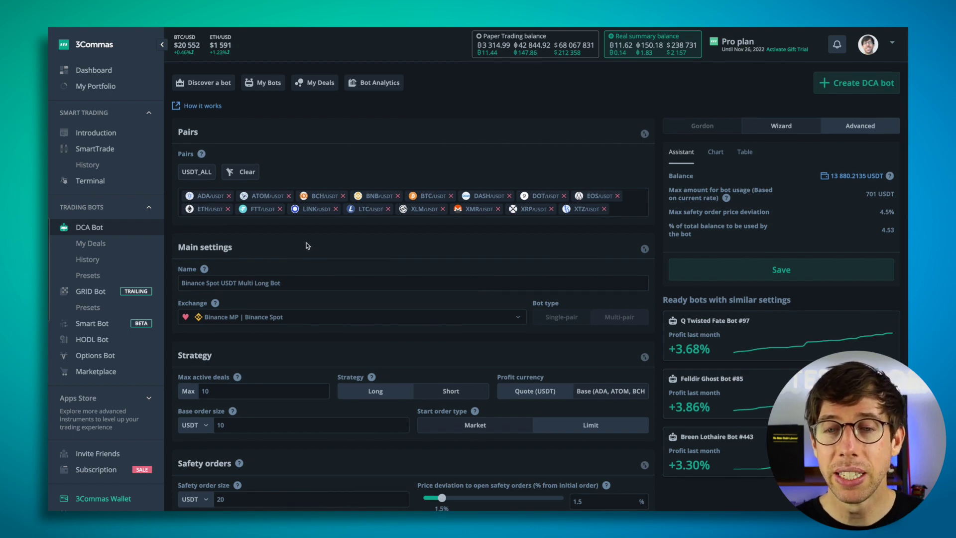
scroll(305, 245, down, 5)
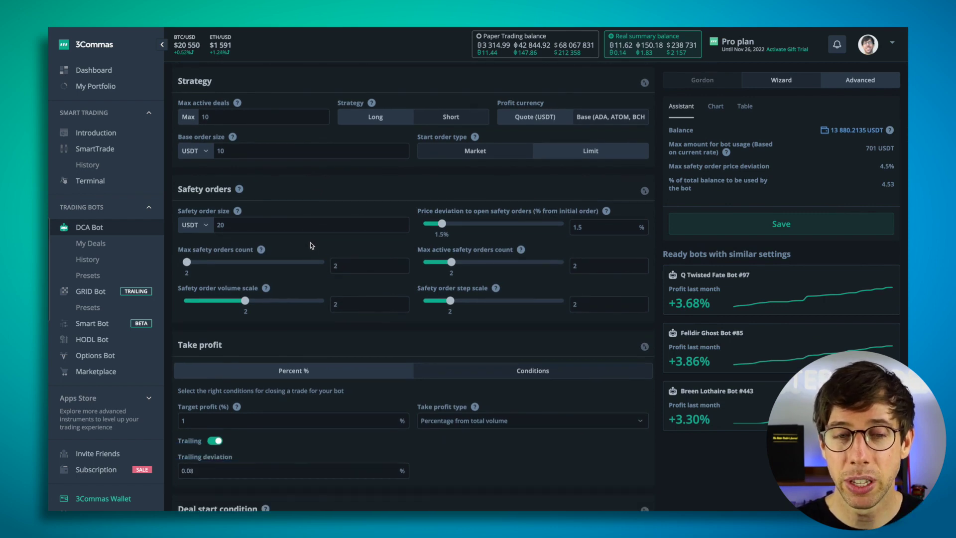
scroll(310, 245, down, 2)
scroll(311, 245, down, 2)
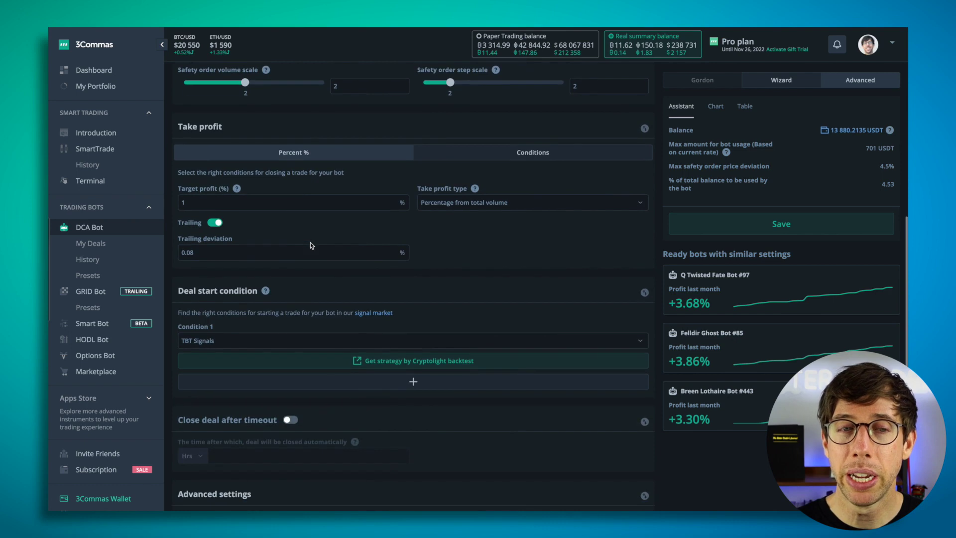
scroll(310, 244, down, 4)
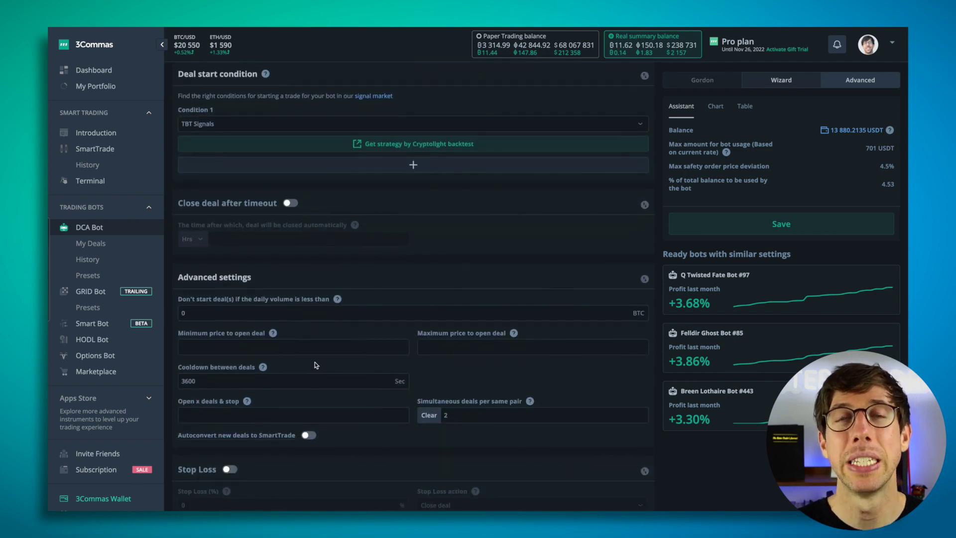
scroll(324, 366, up, 4)
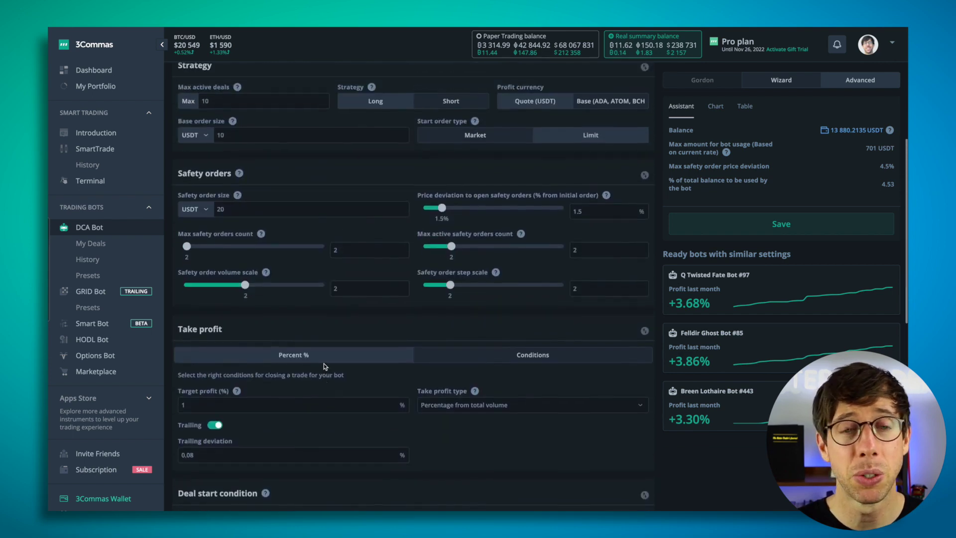
scroll(324, 366, up, 2)
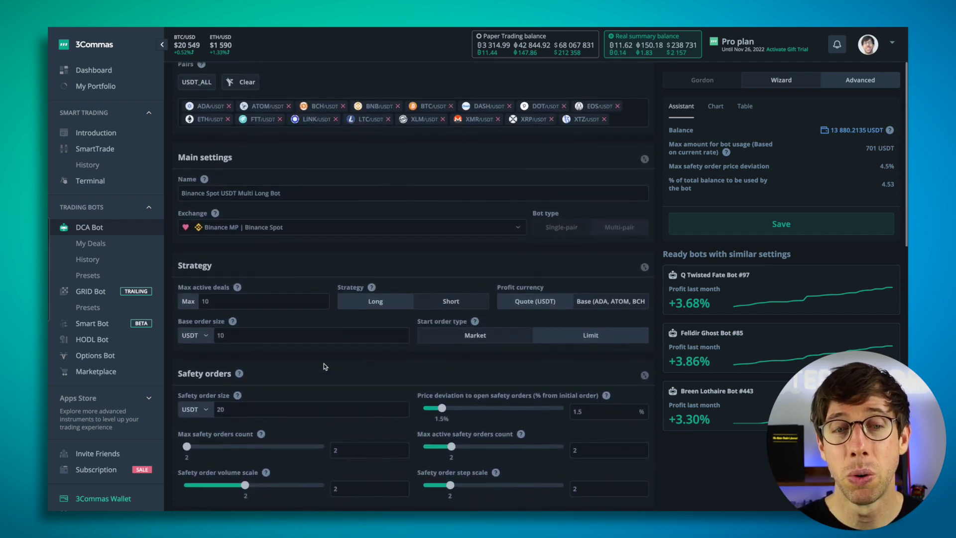
scroll(324, 367, up, 2)
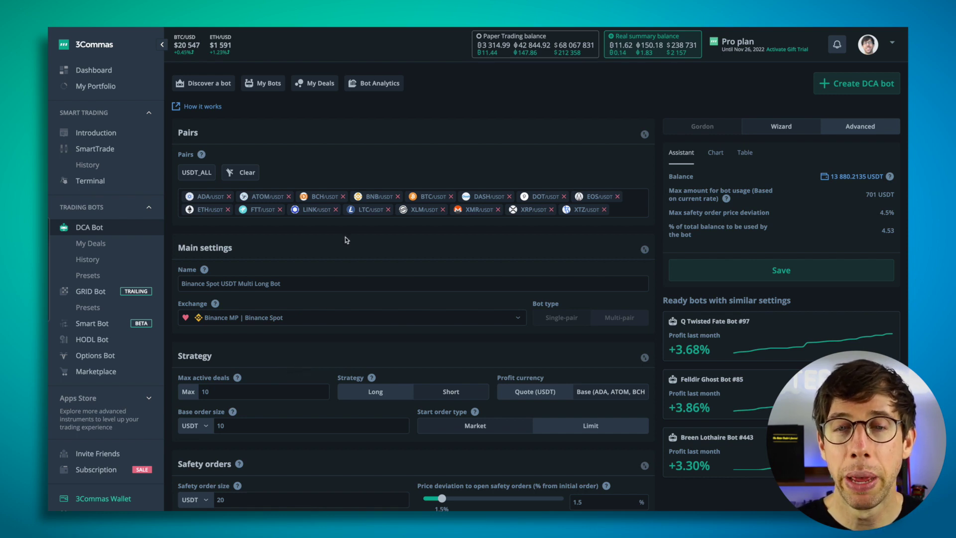
Remove LTC, XMR, XRP, FTT, BCH, ATOM, DASH, EOS, ETH and BTC from the bot's USDT pairs.
click(388, 210)
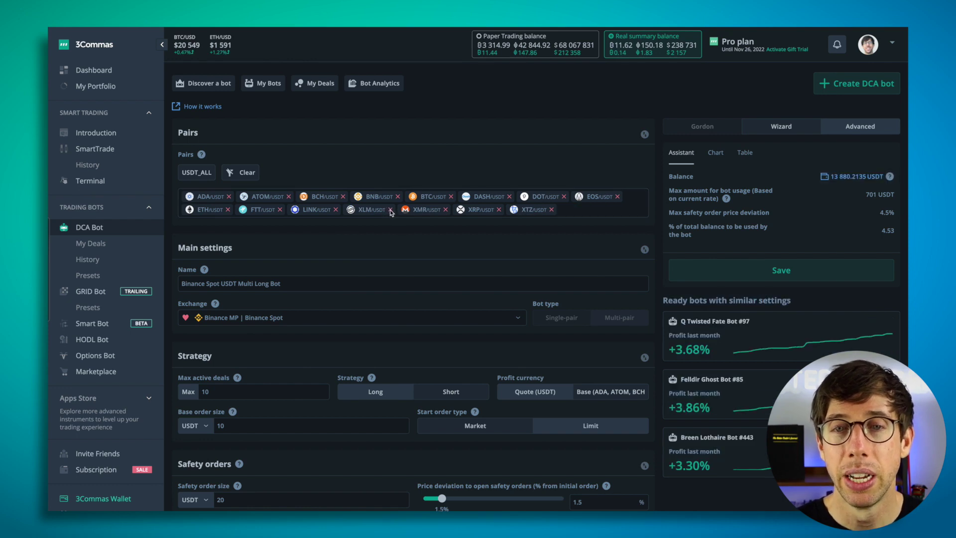
click(445, 210)
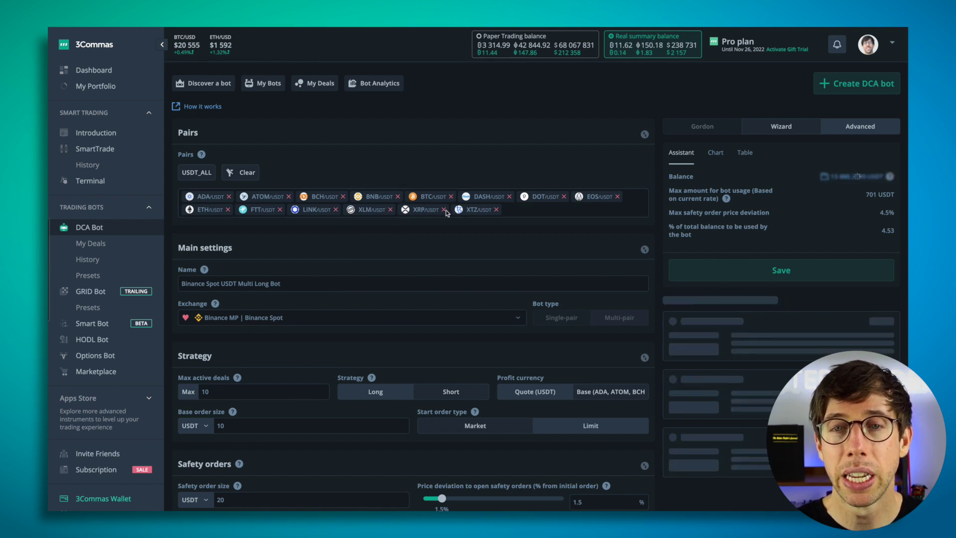
click(445, 210)
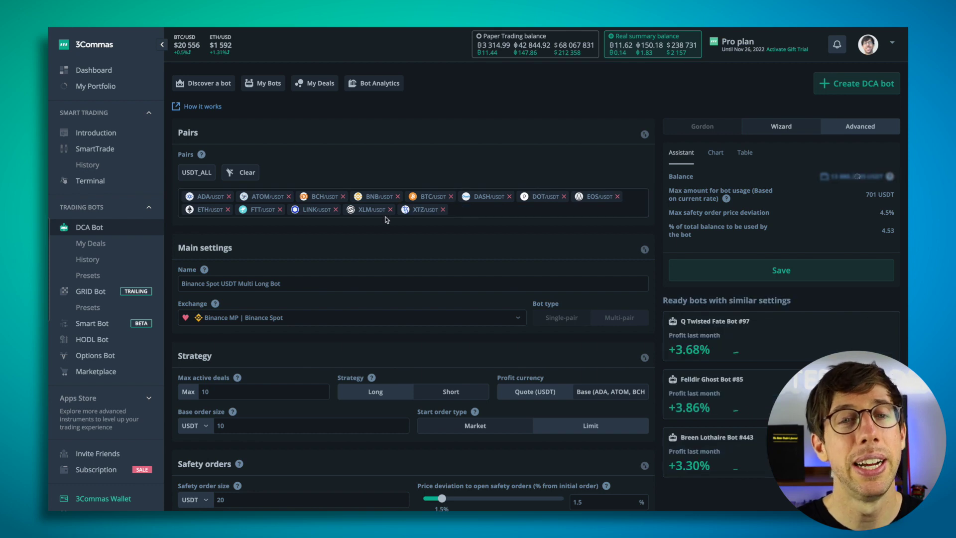
click(280, 210)
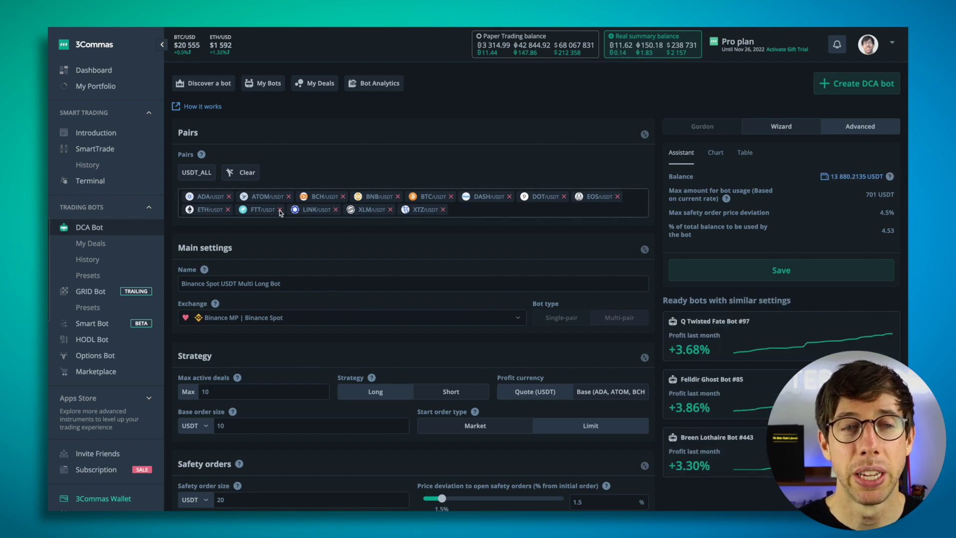
click(343, 197)
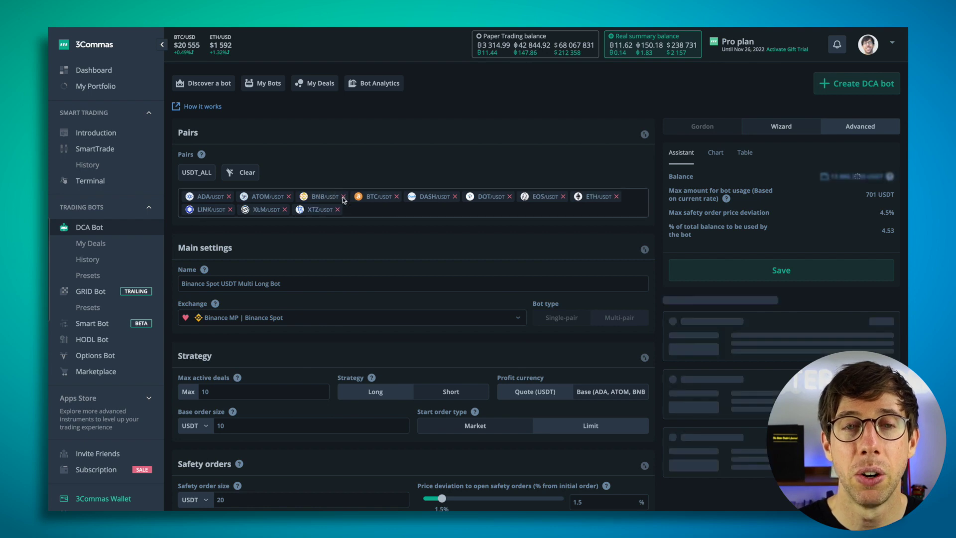
click(288, 197)
click(394, 196)
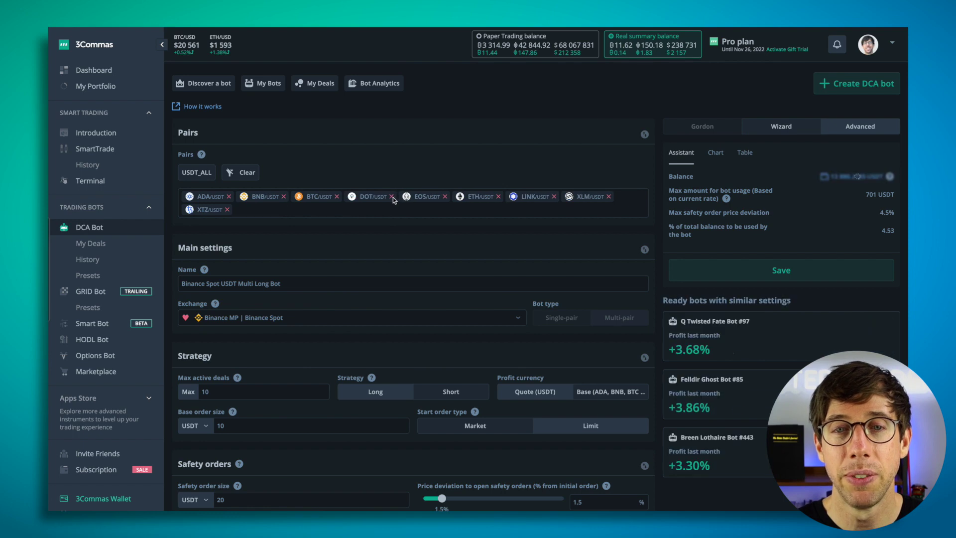
click(444, 197)
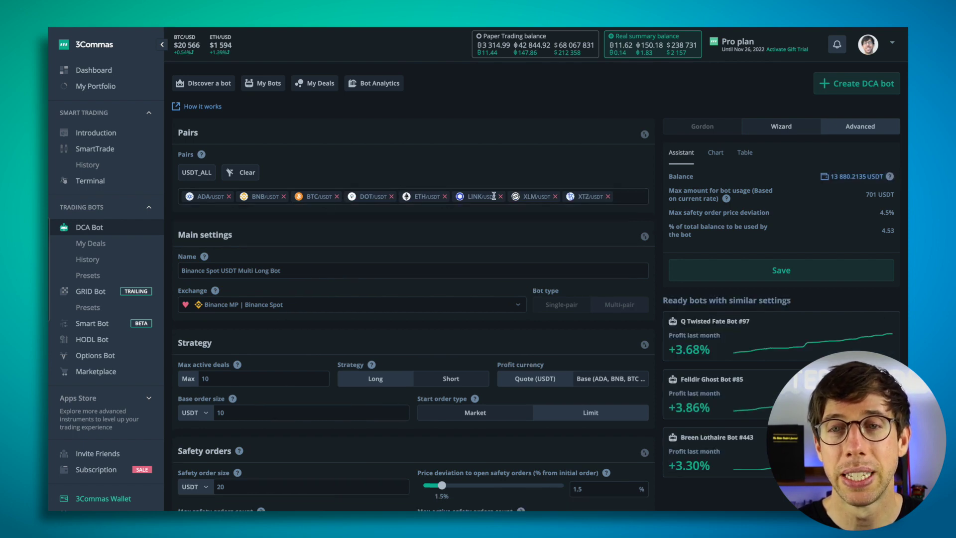
click(445, 197)
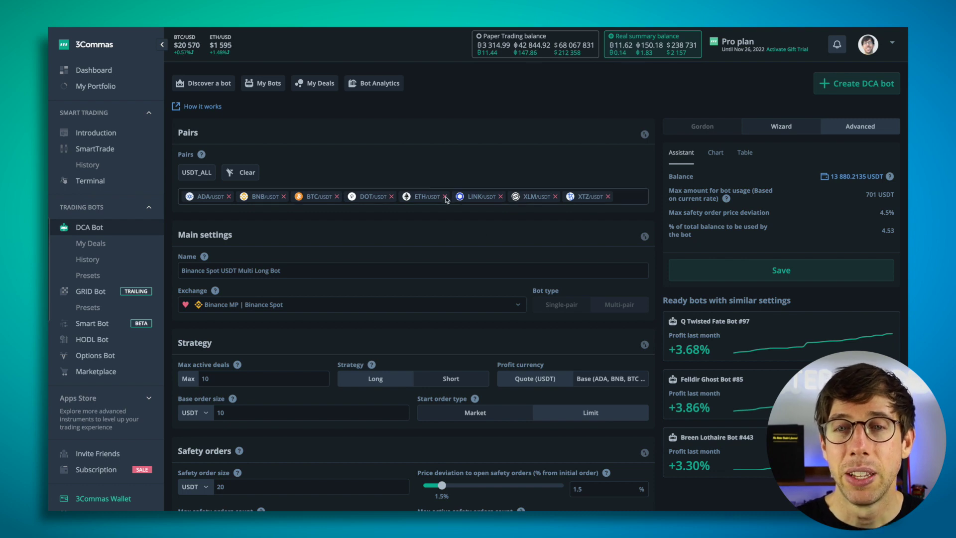
click(337, 196)
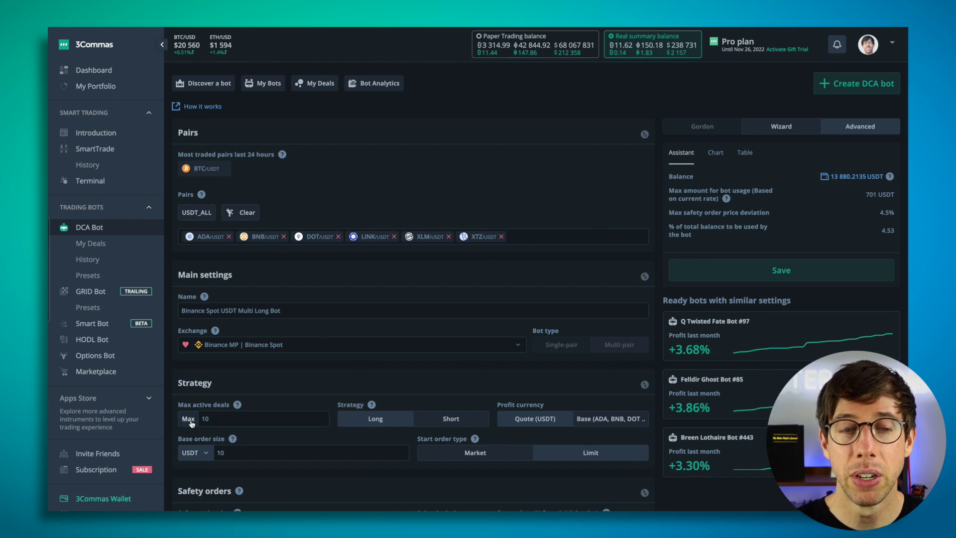
Set the bot's max active deals to 10.
scroll(190, 423, up, 2)
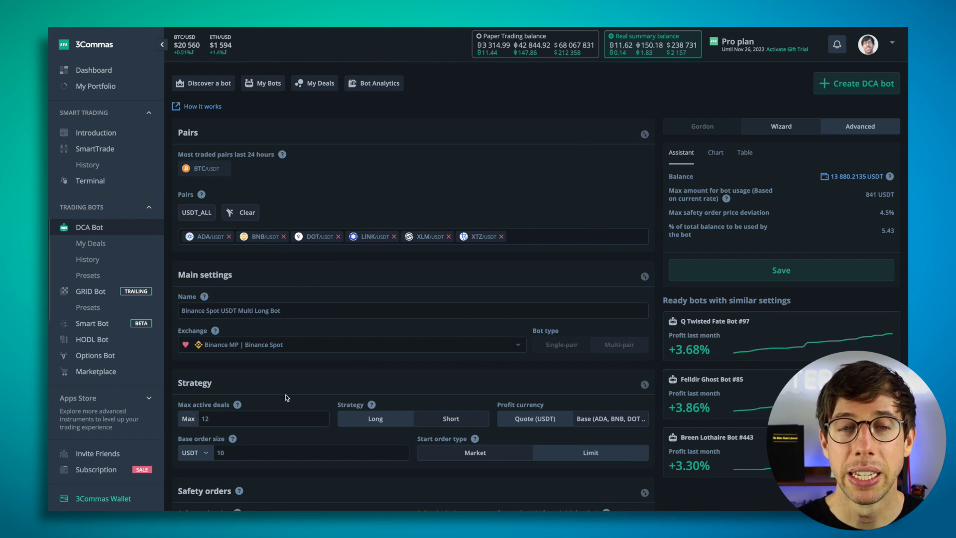
scroll(285, 394, down, 1)
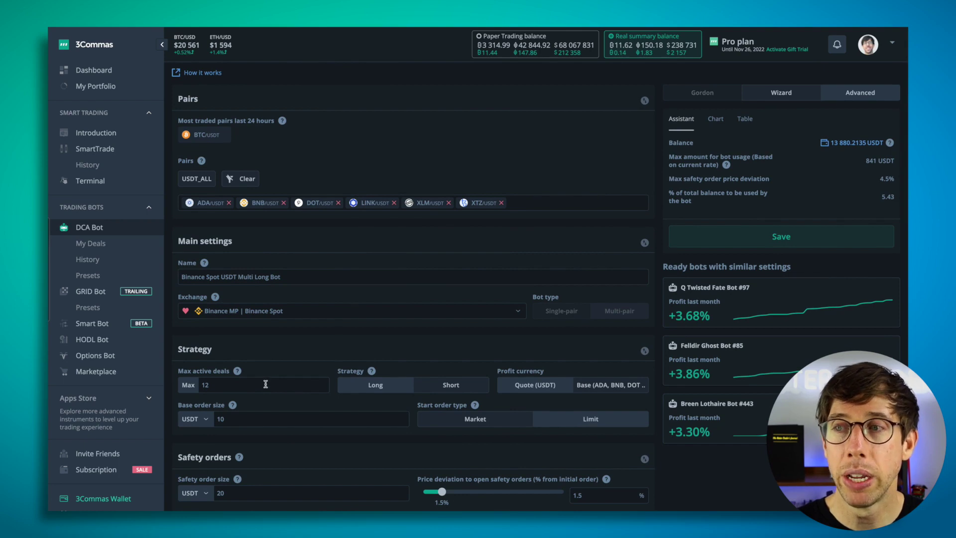
double_click(228, 387)
text(100)
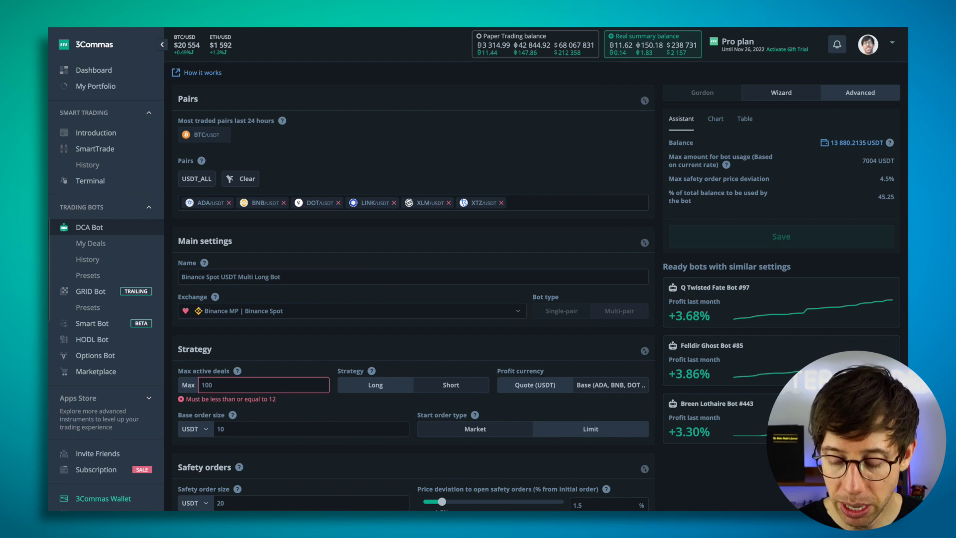
key(BackSpace)
click(292, 351)
scroll(289, 353, down, 1)
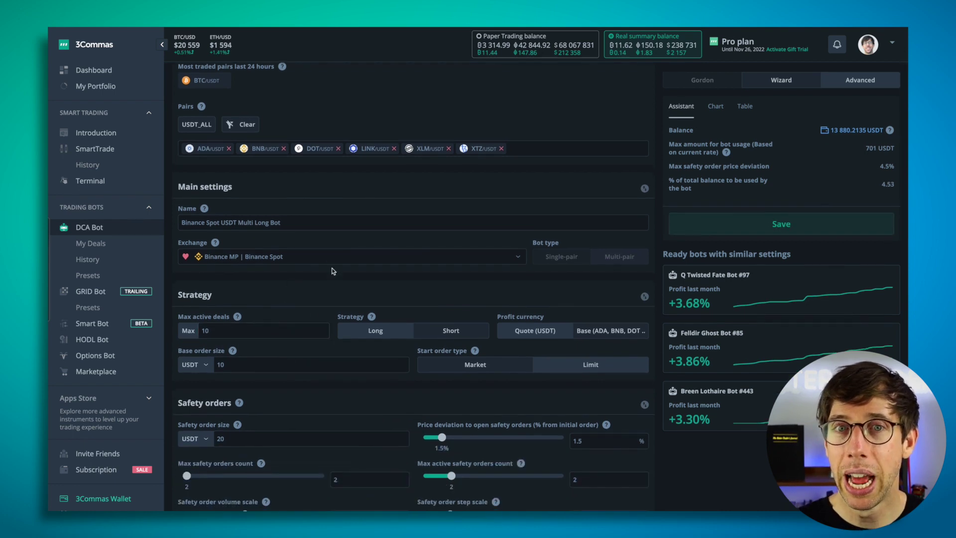
Remove XLM/USDT and XTZ/USDT, leaving ADA, BNB, DOT and LINK as the pairs.
click(449, 149)
click(449, 148)
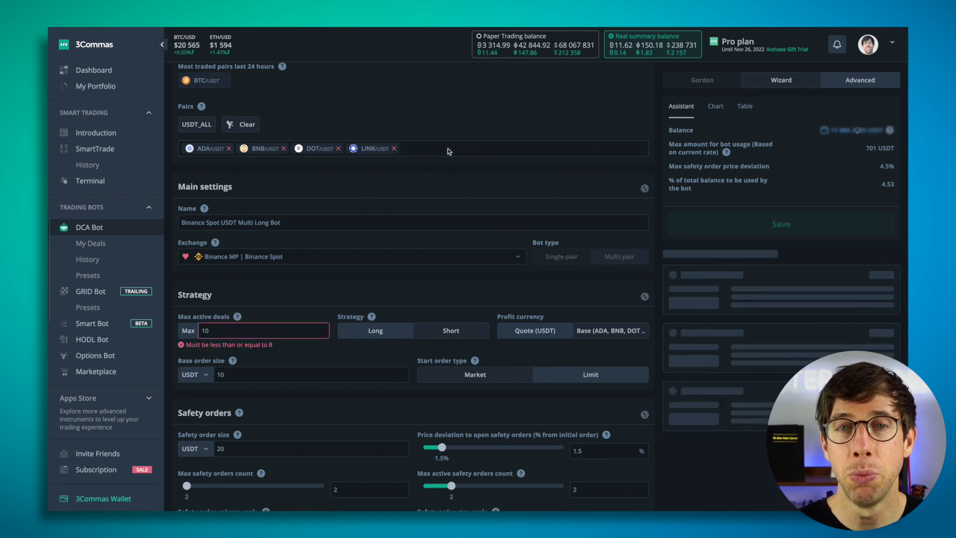
double_click(256, 332)
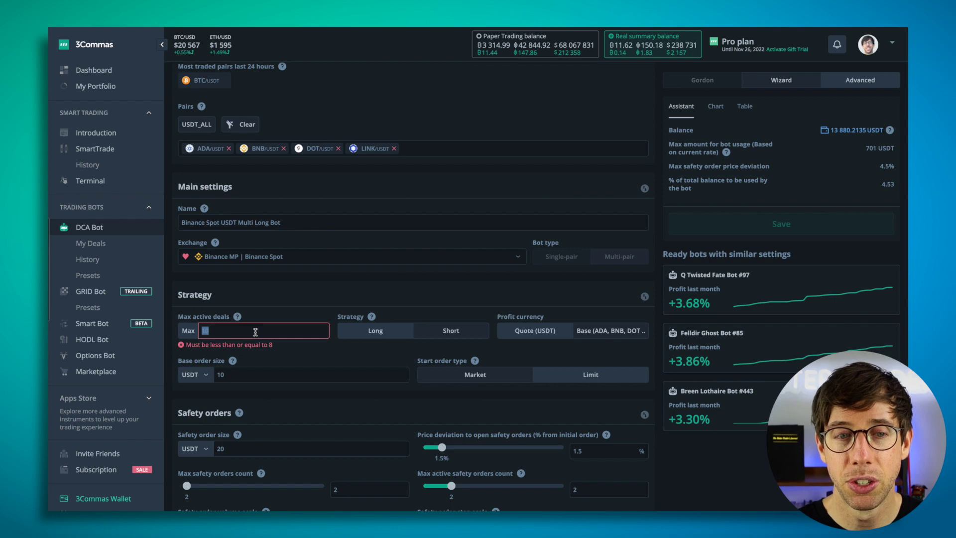
Set max active deals to 5, base order size to 20 USDT and safety order size to 40 USDT.
text(5)
double_click(293, 364)
text(20)
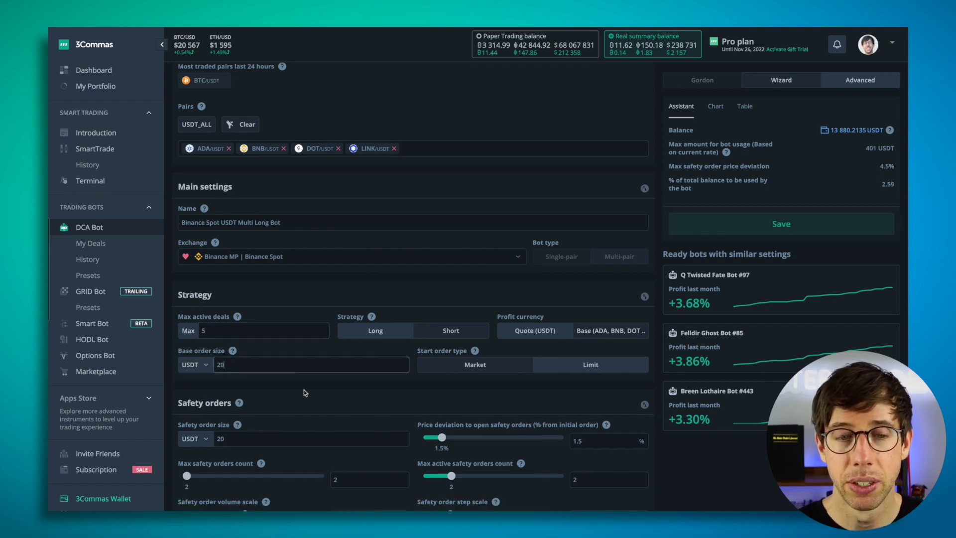
double_click(295, 436)
click(315, 391)
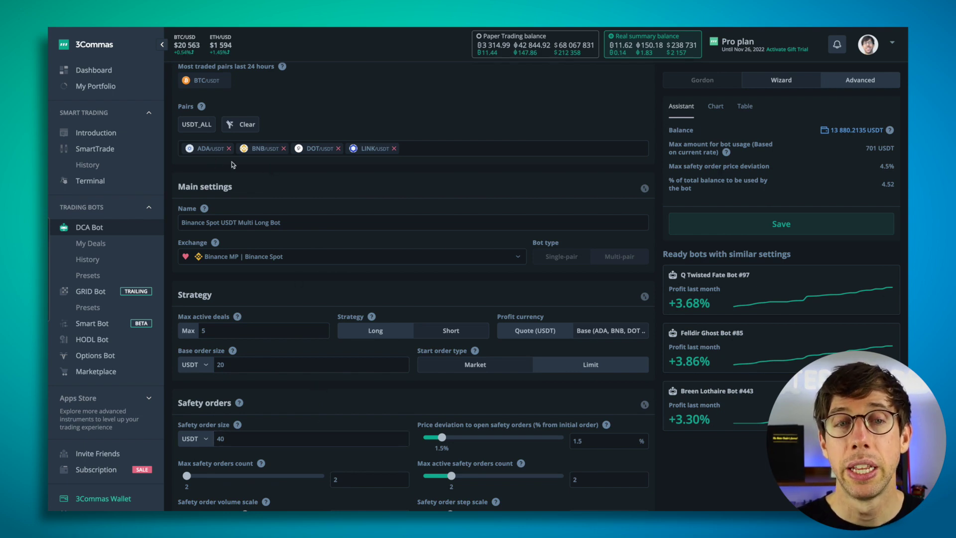
mouse_move(232, 350)
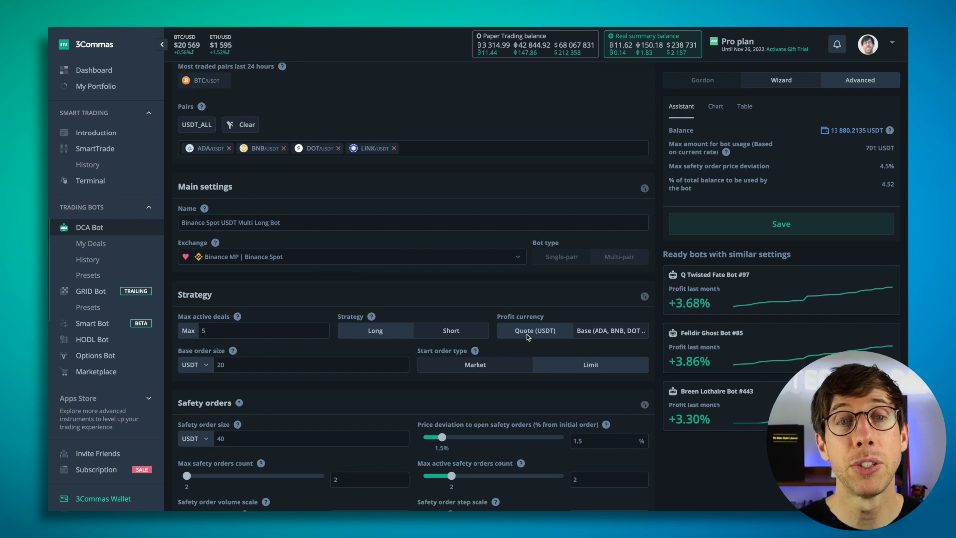
click(595, 335)
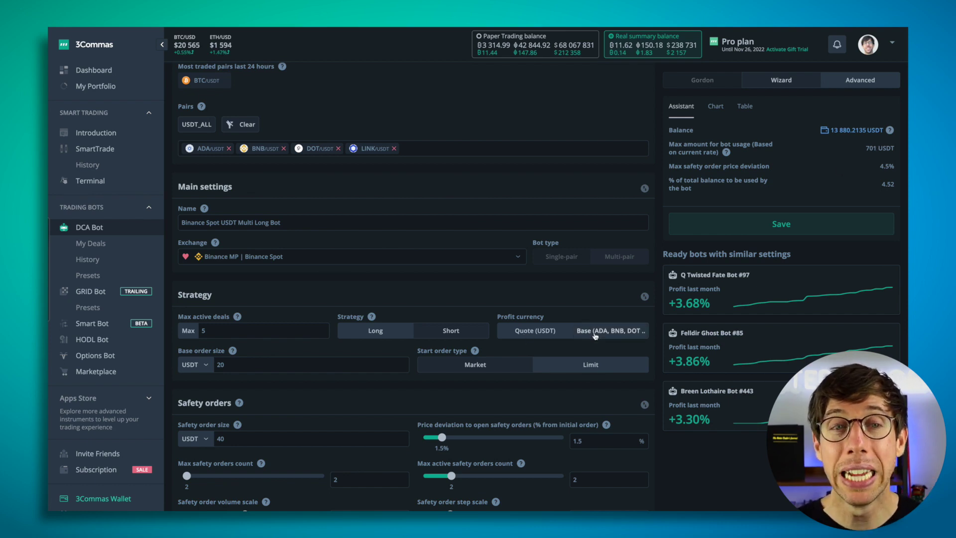
Save the multi-pair USDT bot, start it, and acknowledge the bot-started confirmation.
click(793, 228)
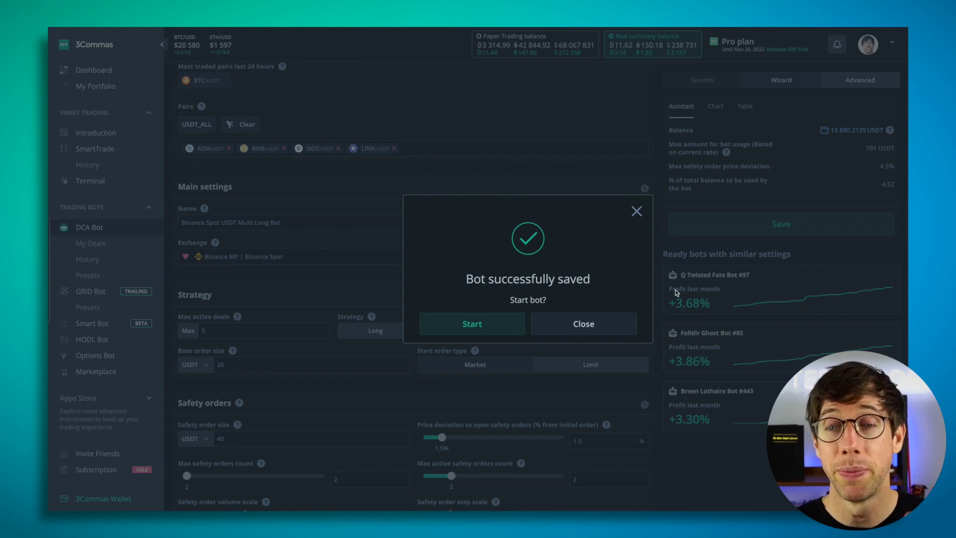
click(497, 330)
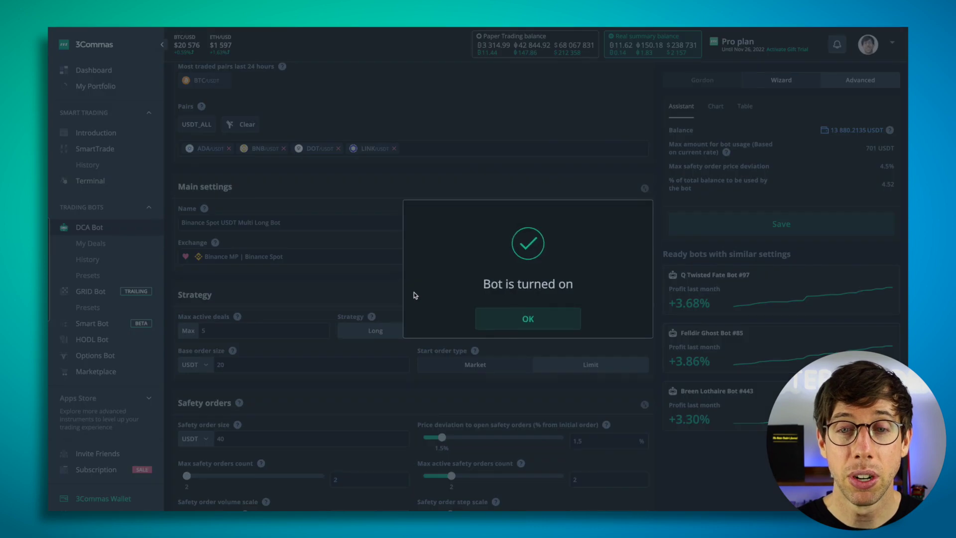
click(529, 320)
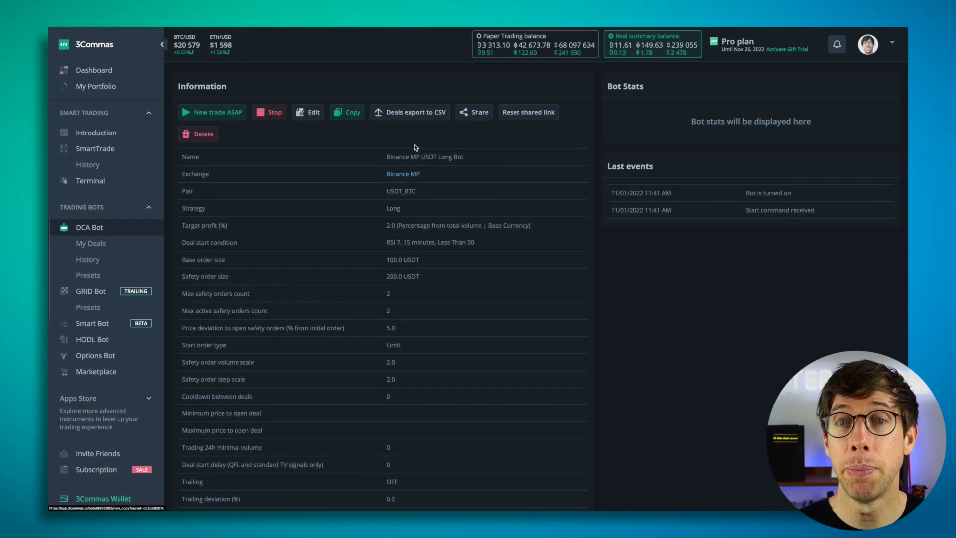
Copy the BTC long bot and rename the copy BTC/USDT TradingView Alerts.
click(336, 115)
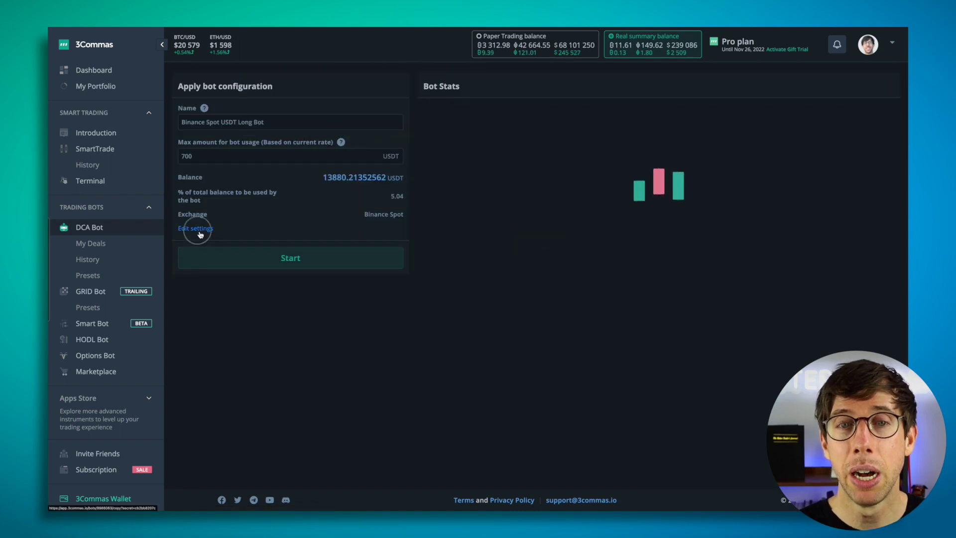
click(198, 230)
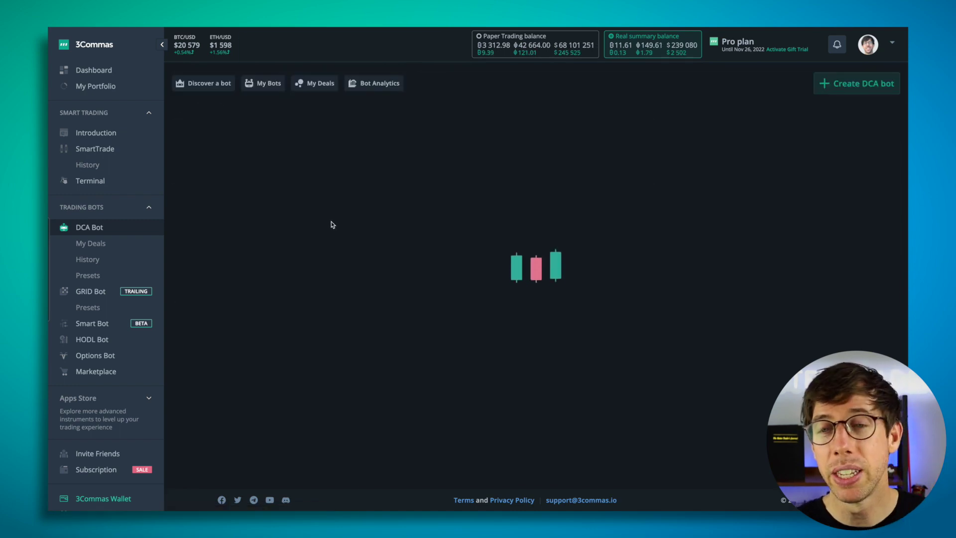
triple_click(278, 243)
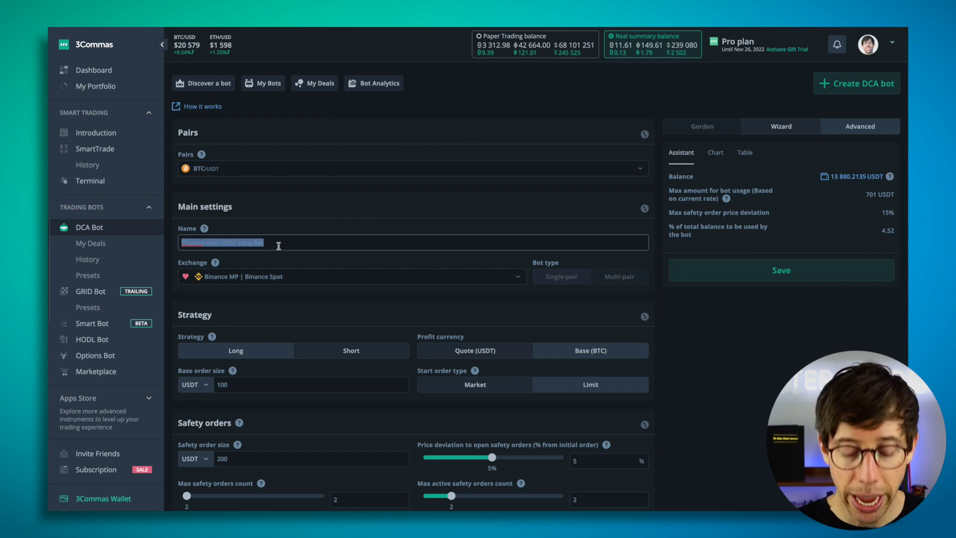
text(BTC/)
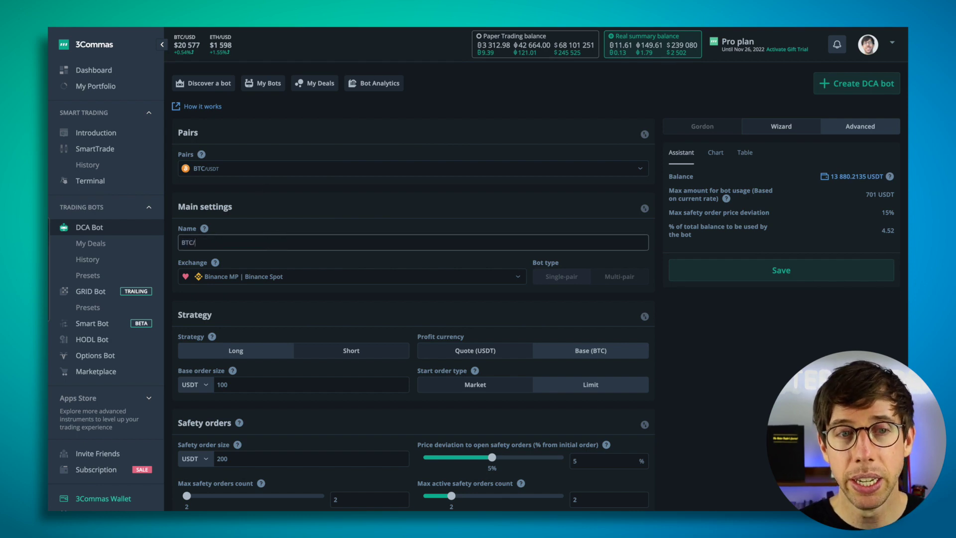
text(USDT Custom)
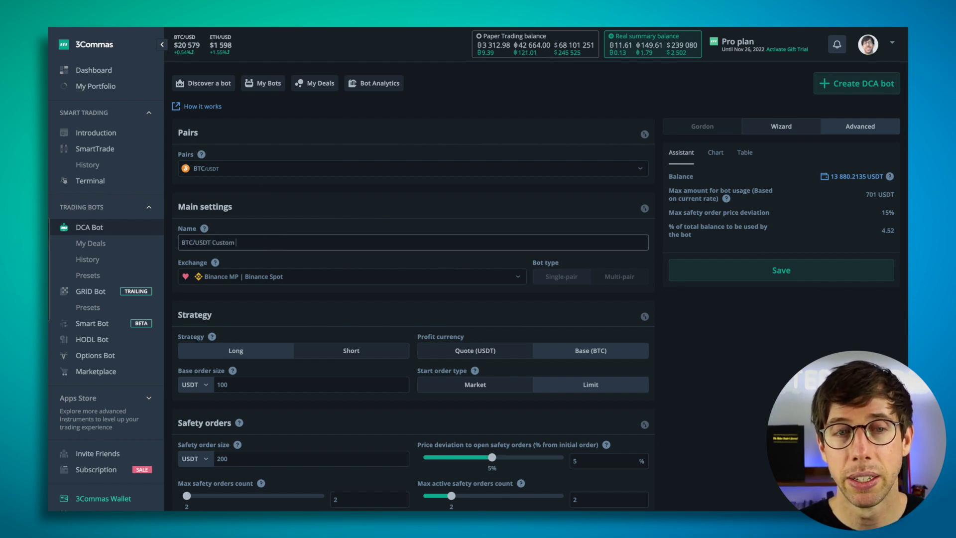
key(BackSpace)
key(BackSpace)
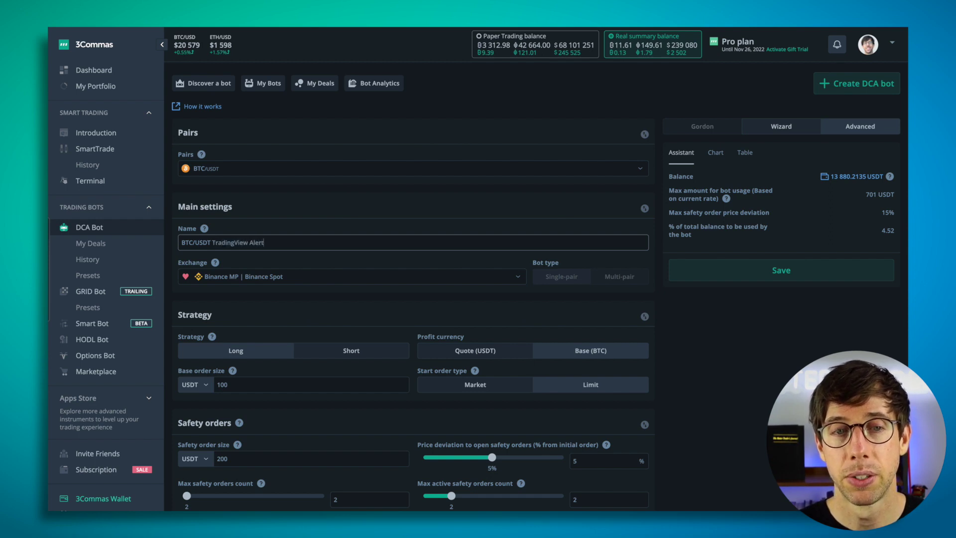
click(304, 209)
Set Condition 1 to Trading View custom signal, then save and start the bot.
scroll(312, 212, down, 6)
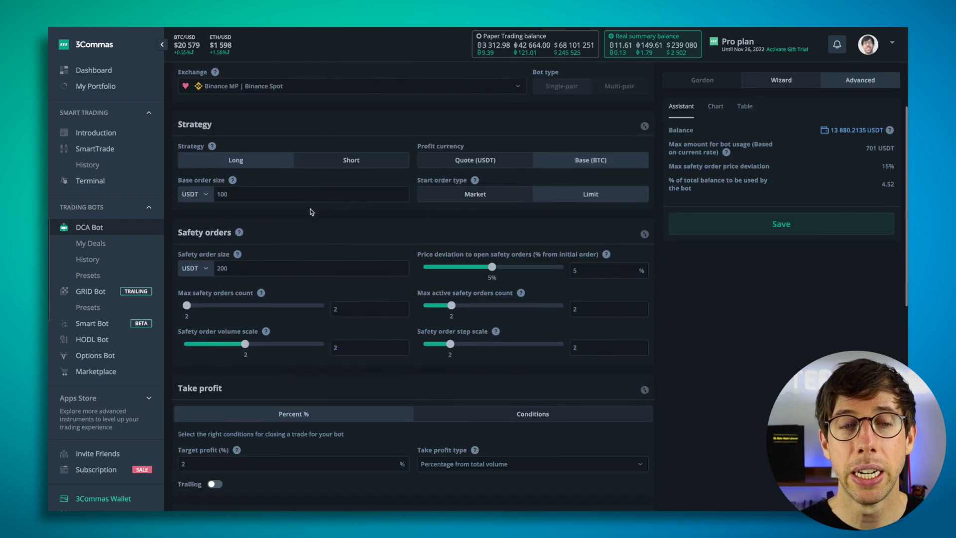
scroll(311, 215, down, 3)
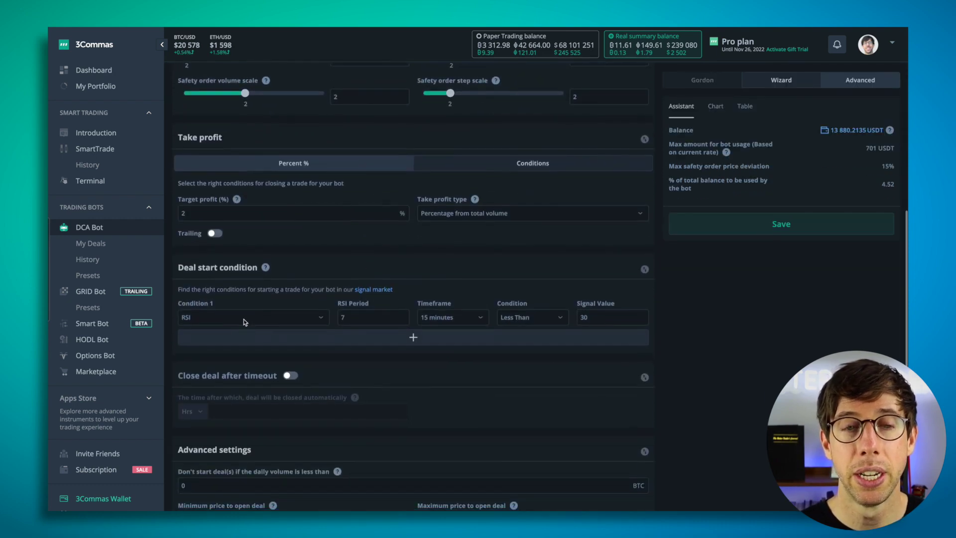
click(243, 318)
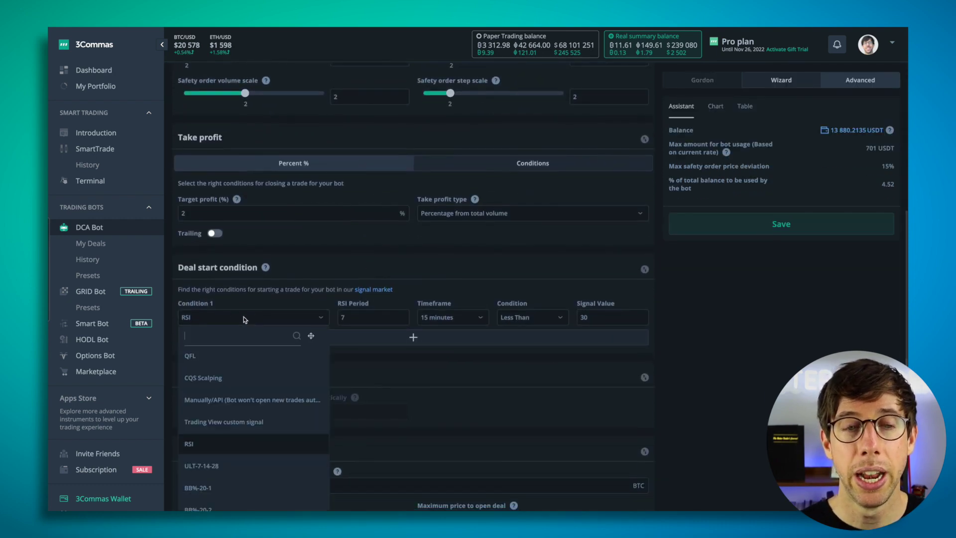
click(235, 422)
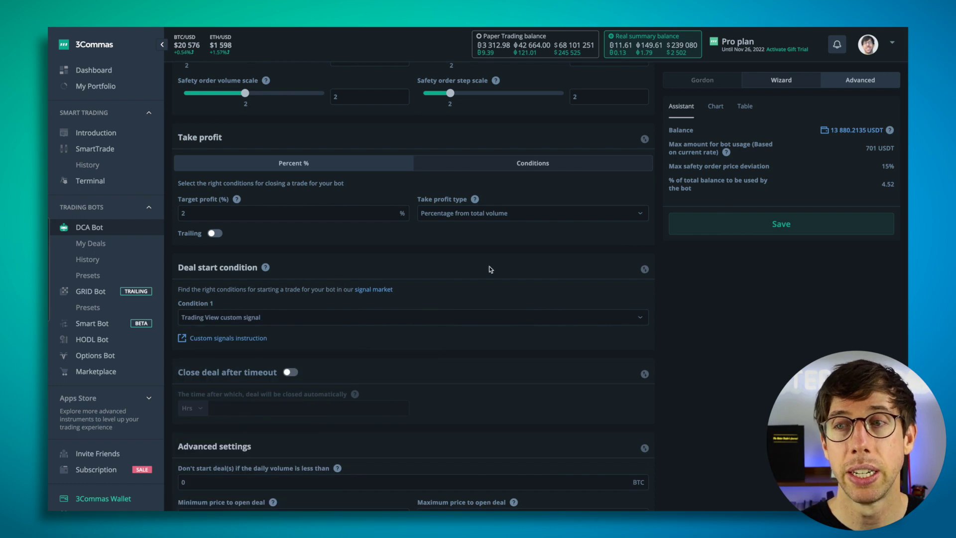
click(820, 226)
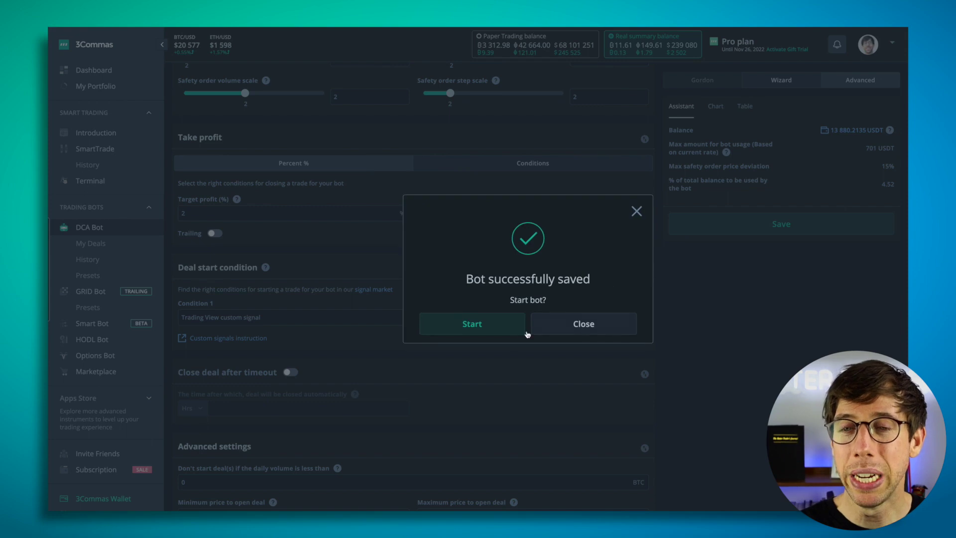
click(508, 331)
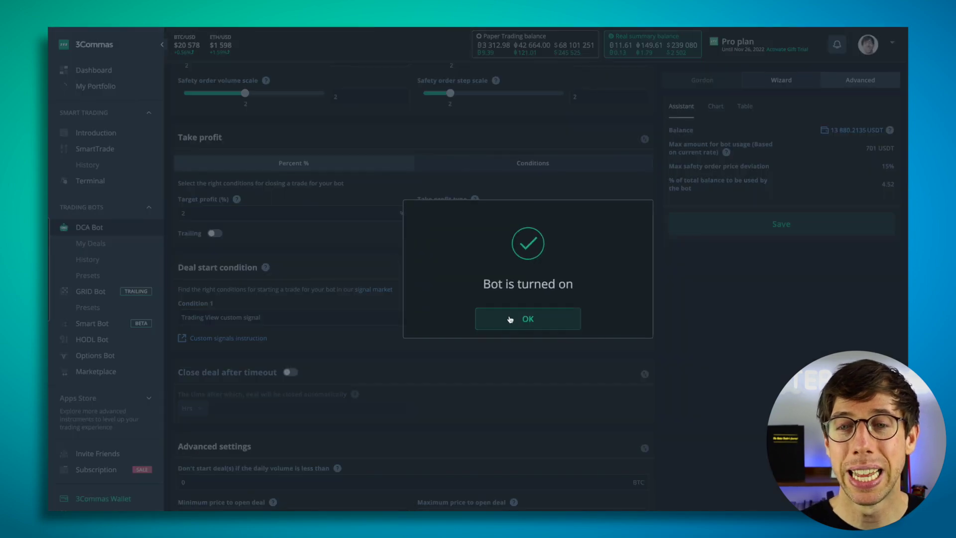
click(511, 319)
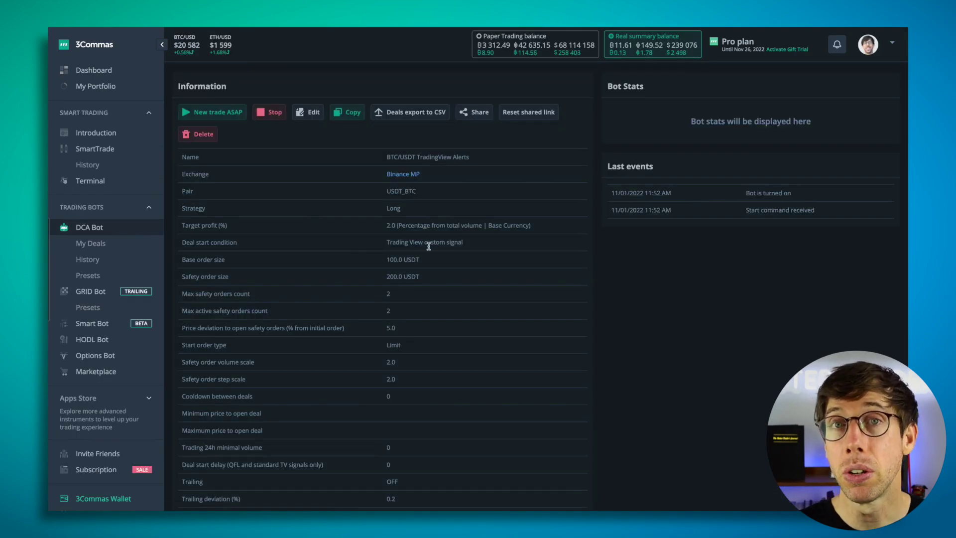
Scroll down the bot information page to the 'Message for…' signal rows.
scroll(355, 248, down, 8)
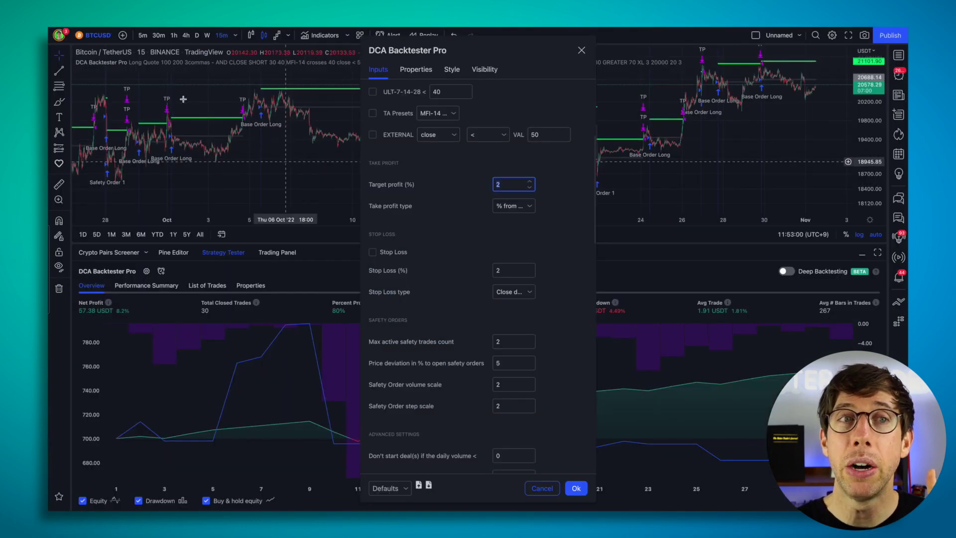
Review the DCA Backtester Pro strategy inputs, then switch back to the 3Commas bot page.
scroll(426, 202, up, 5)
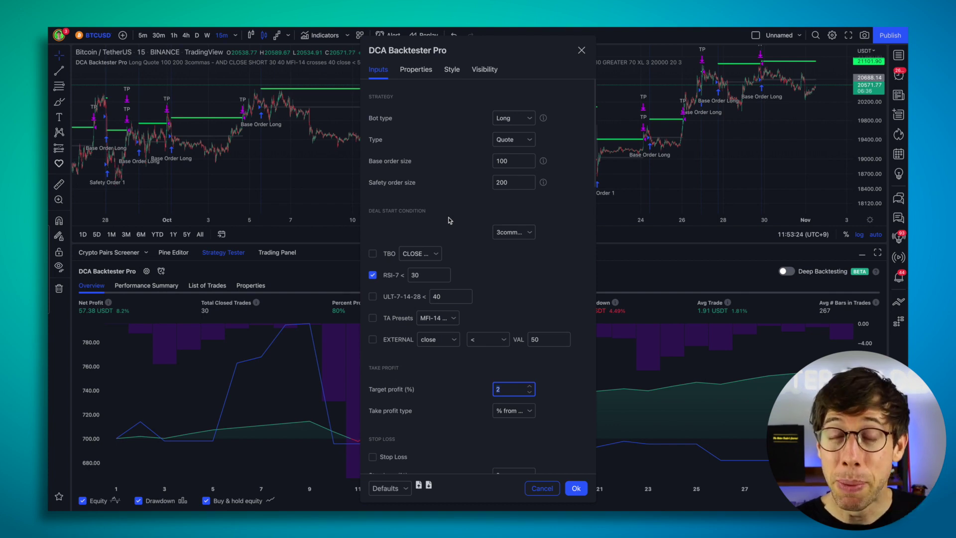
key(ctrl+Tab)
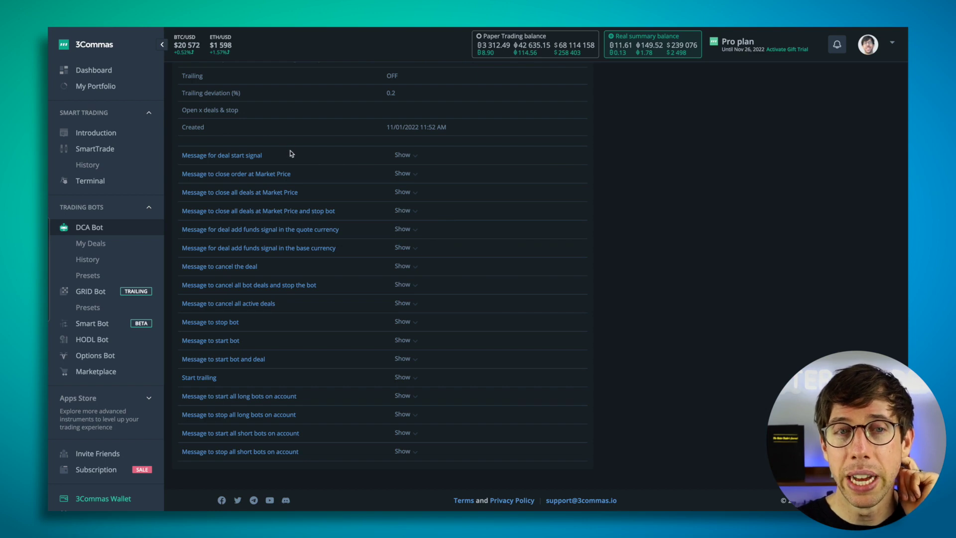
Reveal the deal start signal JSON, copy it through bot_id, and return to TradingView.
click(418, 158)
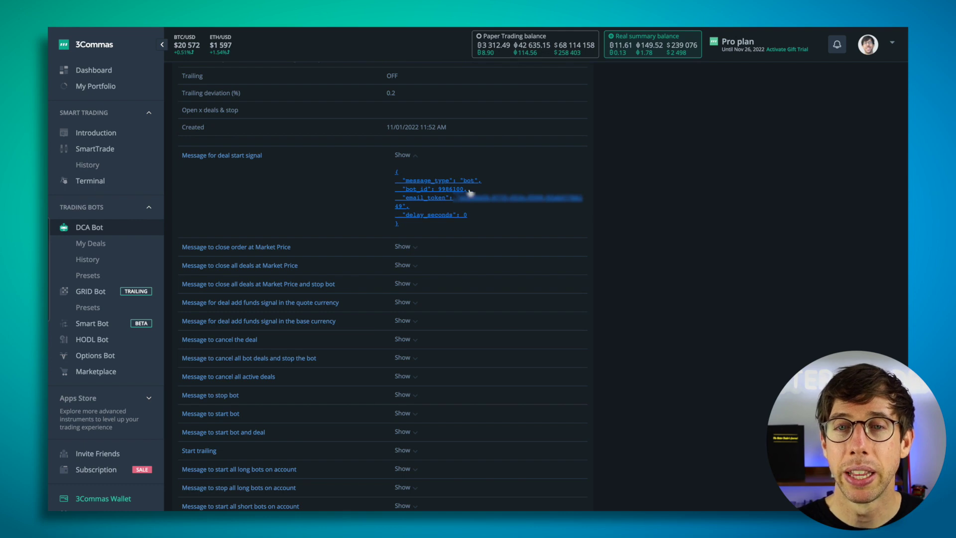
drag(385, 193, 465, 194)
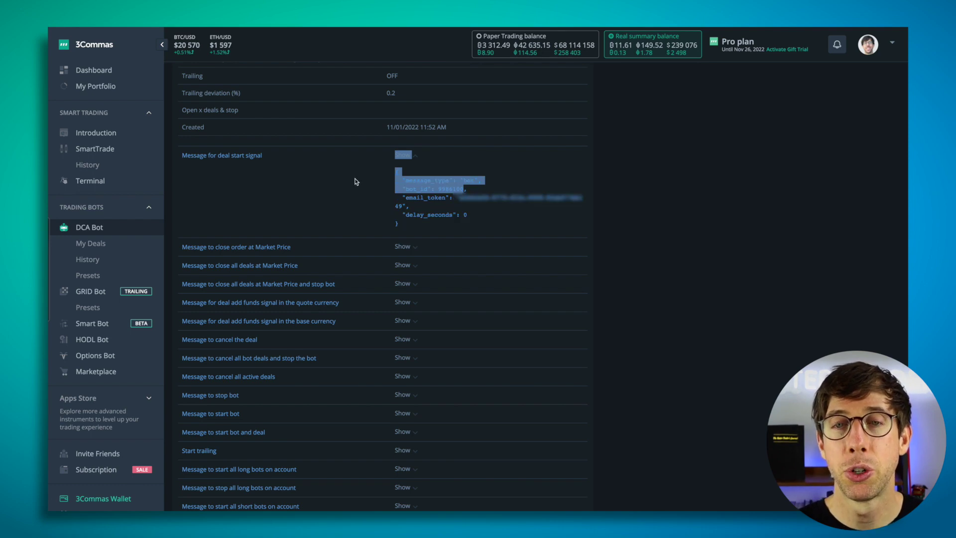
key(alt+Tab)
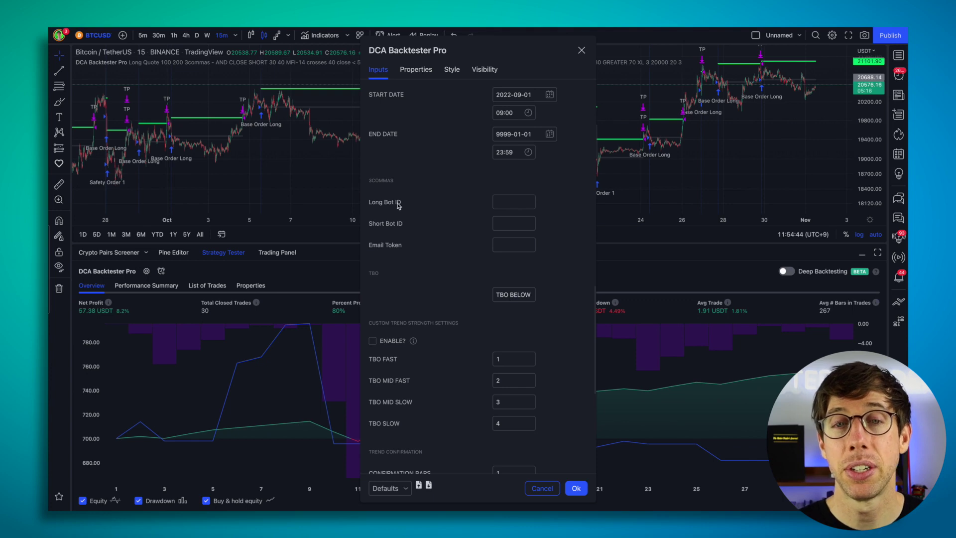
Enter the 3Commas long bot ID and email token in DCA Backtester Pro's settings and apply them.
click(508, 202)
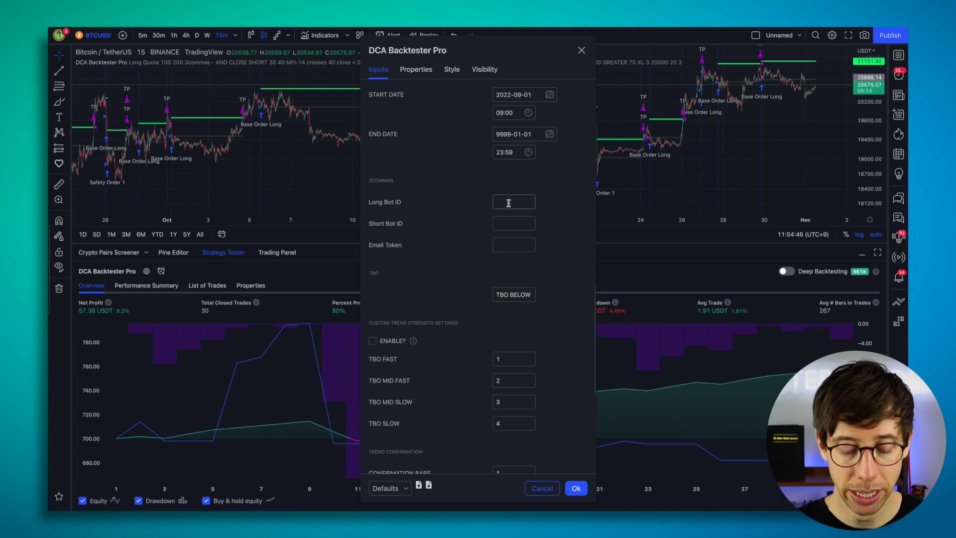
key(ctrl+v)
key(ctrl+c)
key(ctrl+a)
key(ctrl+v)
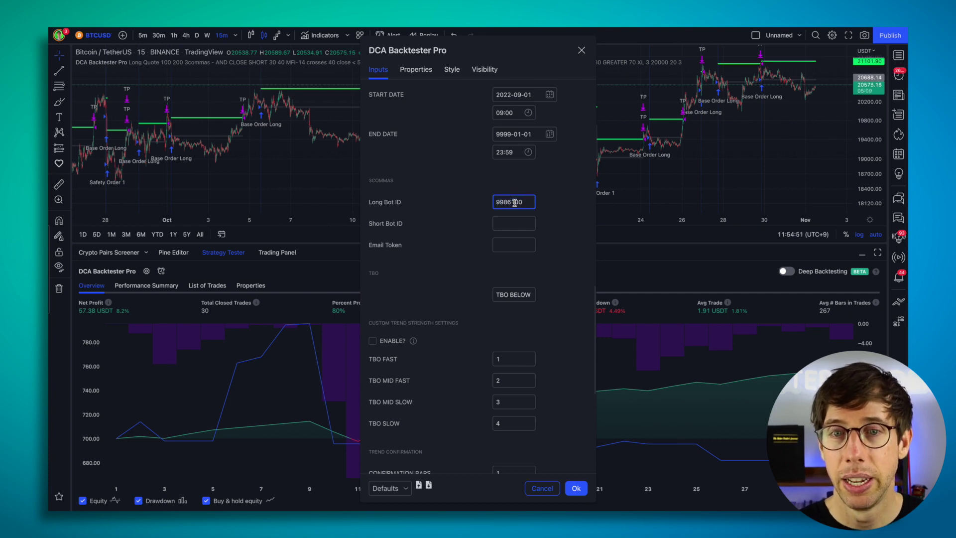
click(516, 244)
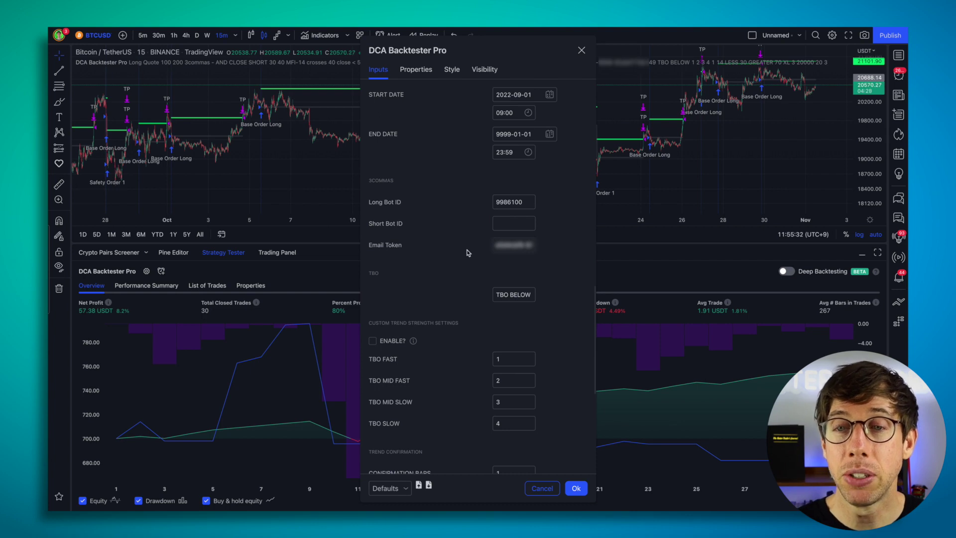
click(578, 487)
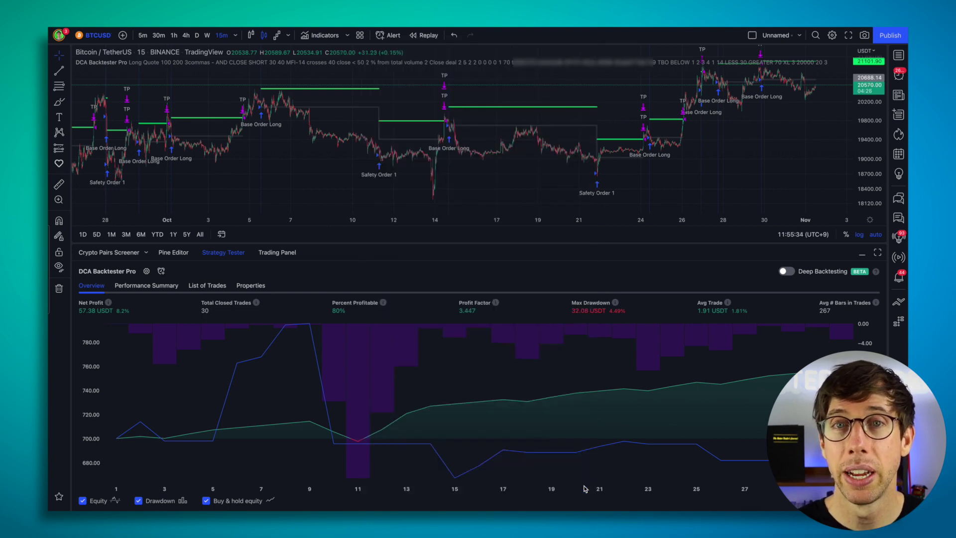
Create a BTCUSDT alert on DCA Backtester Pro, 'alert() function calls only', sent to the trade_signal webhook.
click(386, 34)
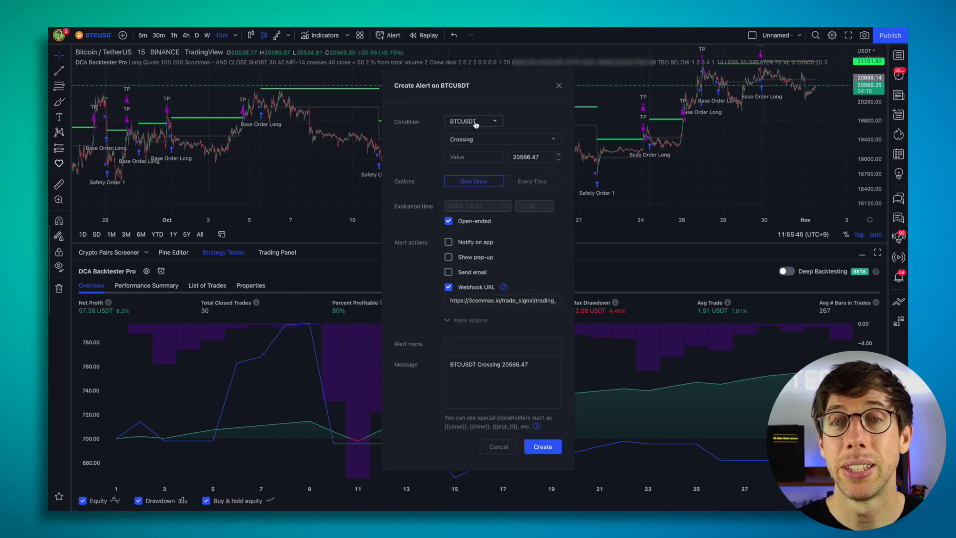
click(477, 124)
click(475, 138)
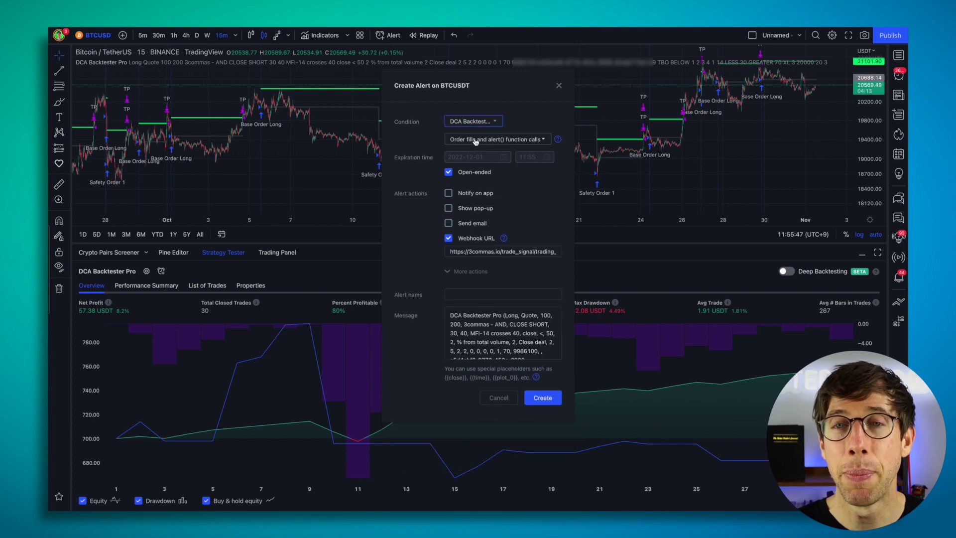
click(476, 141)
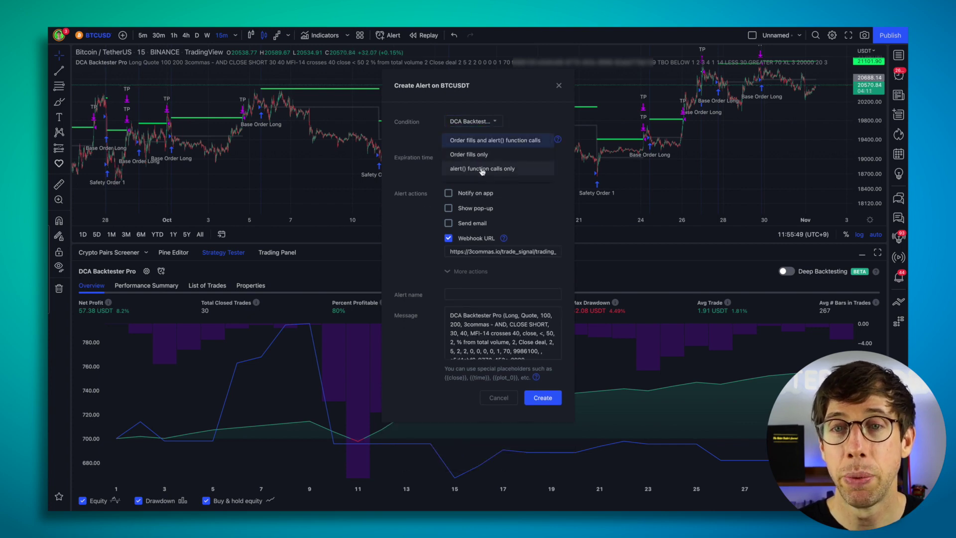
click(479, 170)
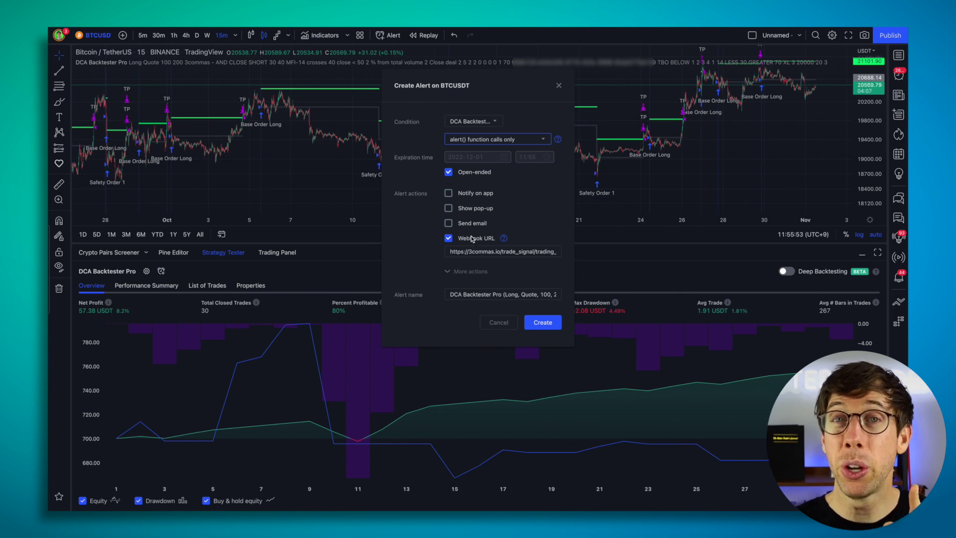
click(490, 252)
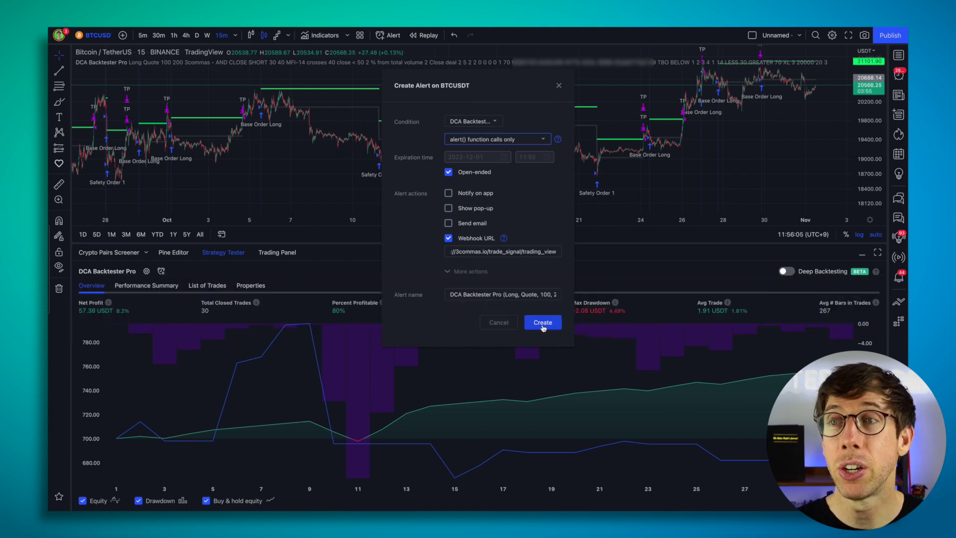
click(543, 322)
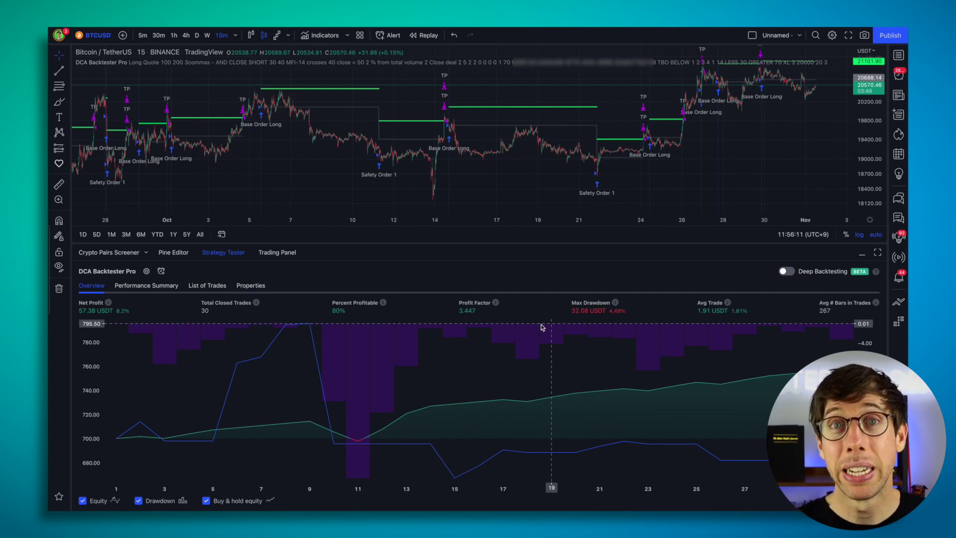
Switch to the 15-minute BTCUSDT chart and confirm the TBO indicator uses Standard speed.
key(ctrl+Tab)
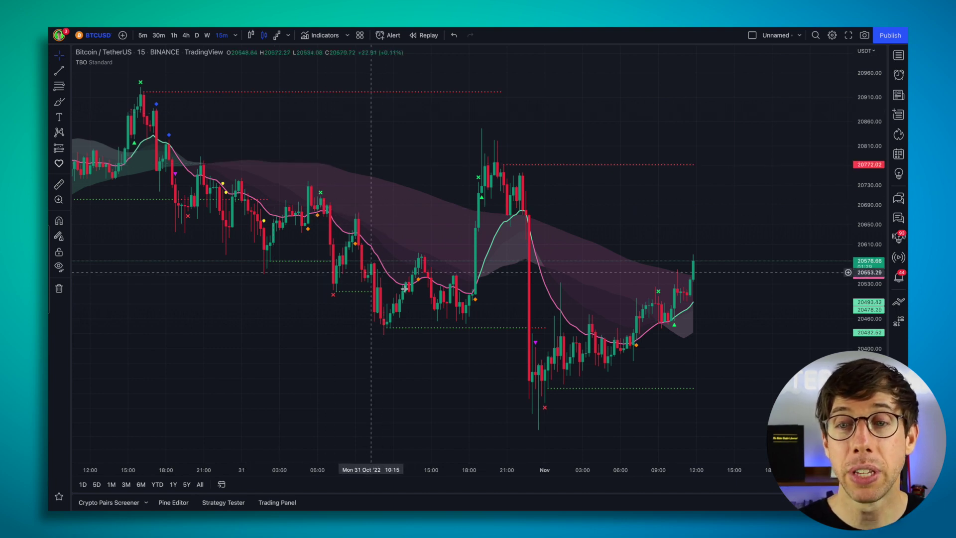
double_click(637, 347)
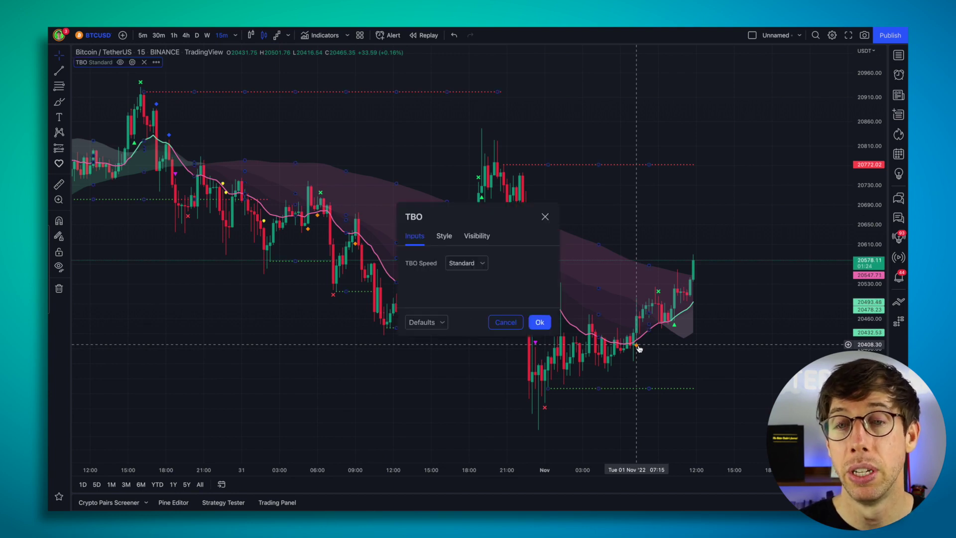
click(546, 217)
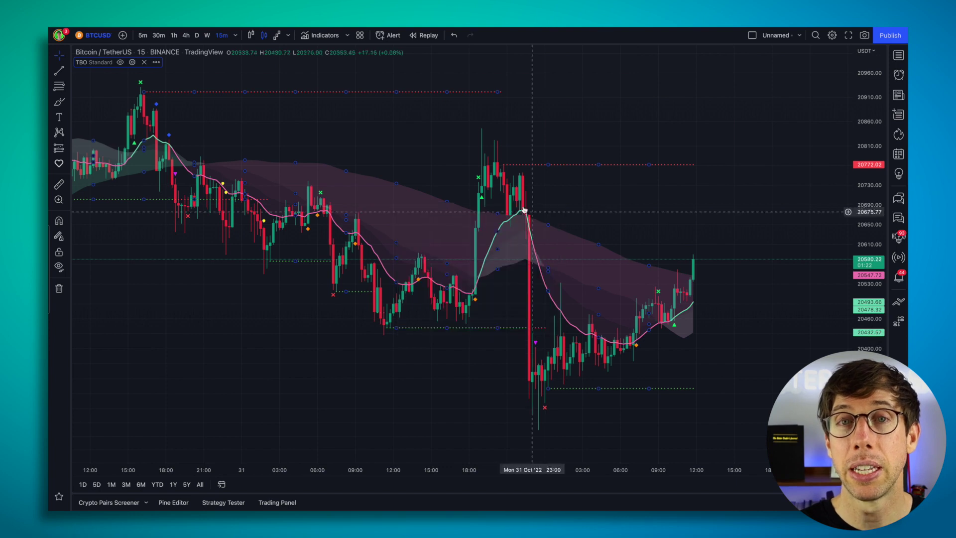
Start a BTCUSDT alert on TBO (Standard) Close Short, firing Once Per Bar Close.
click(389, 36)
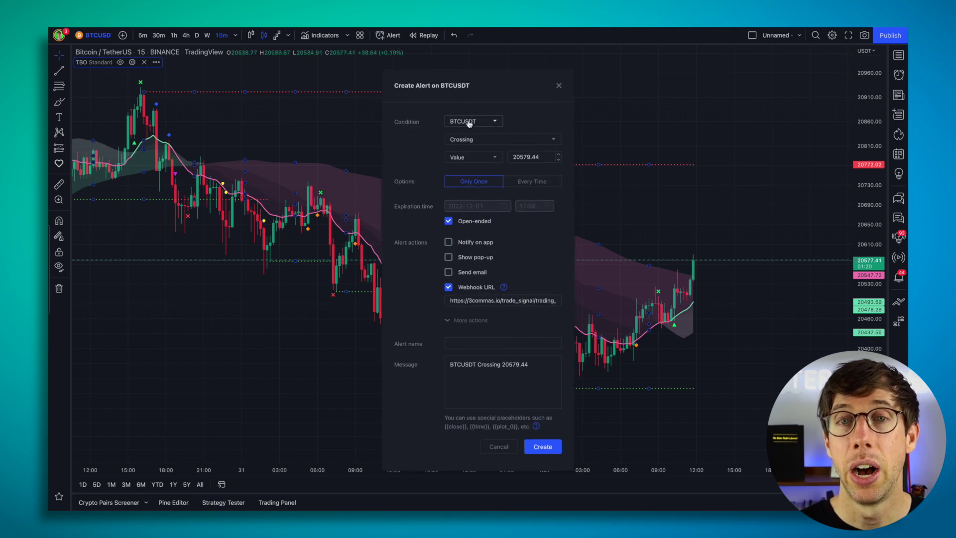
click(475, 122)
click(476, 138)
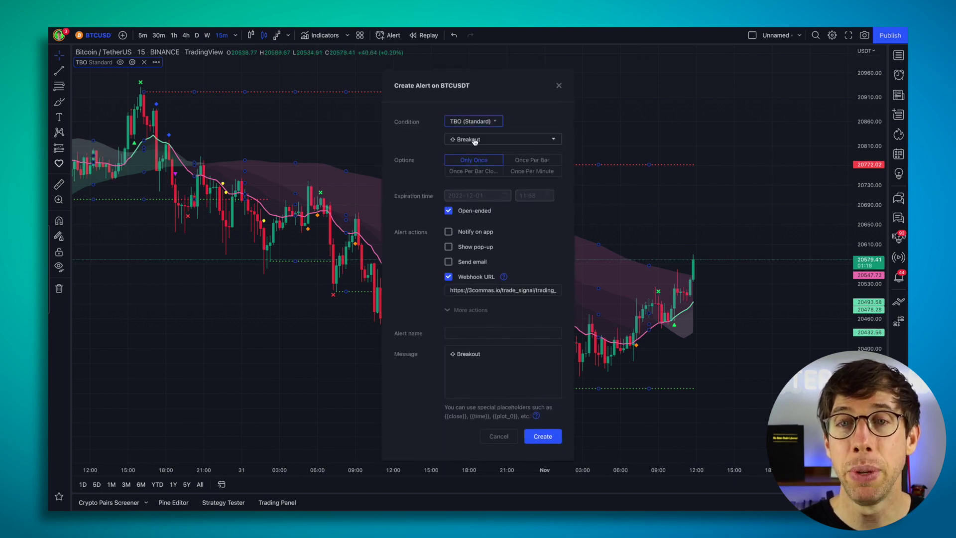
click(475, 140)
click(482, 195)
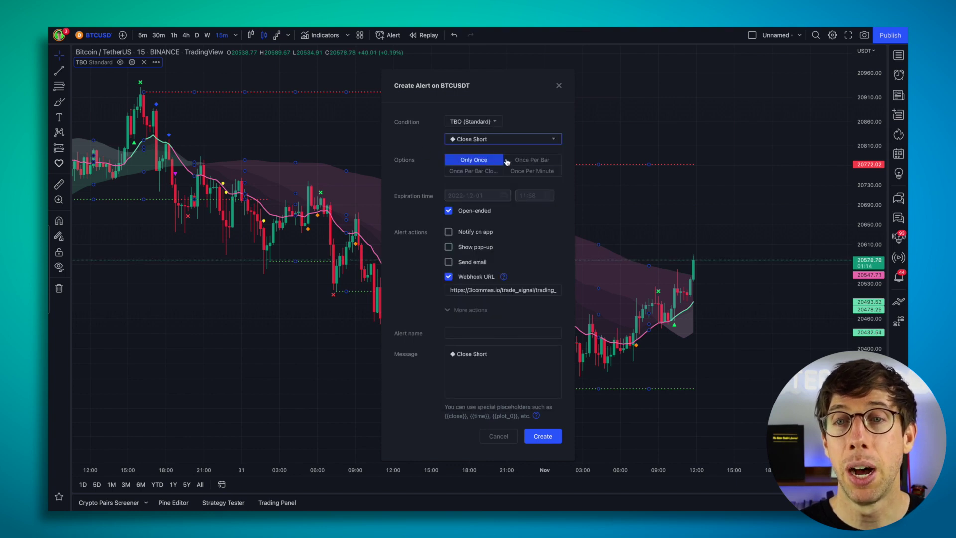
click(462, 172)
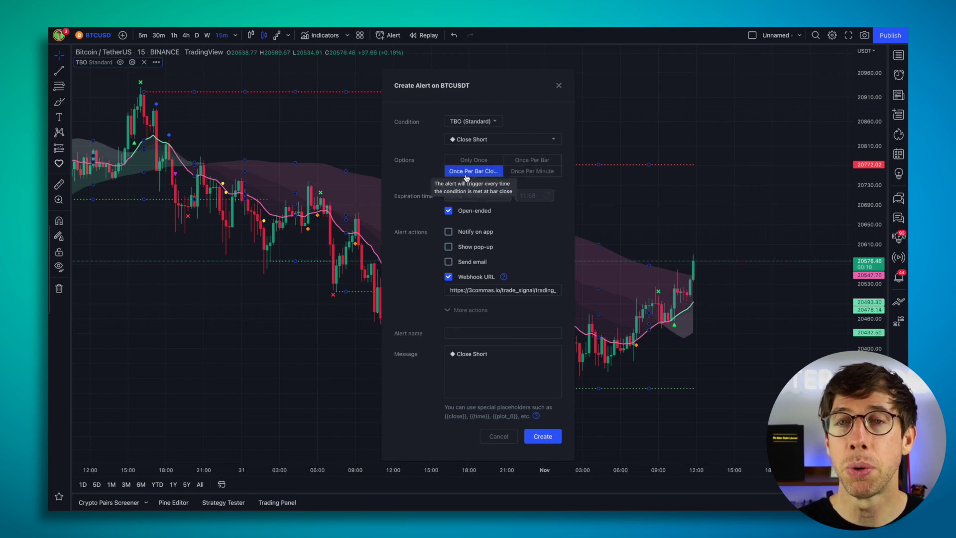
Replace the alert message with the 3Commas deal start JSON and create the alert.
triple_click(510, 354)
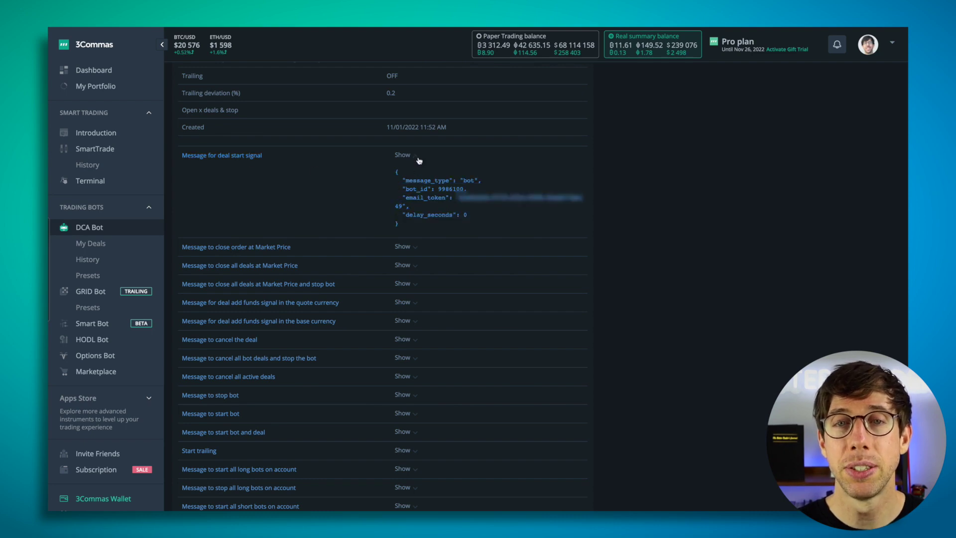
click(242, 158)
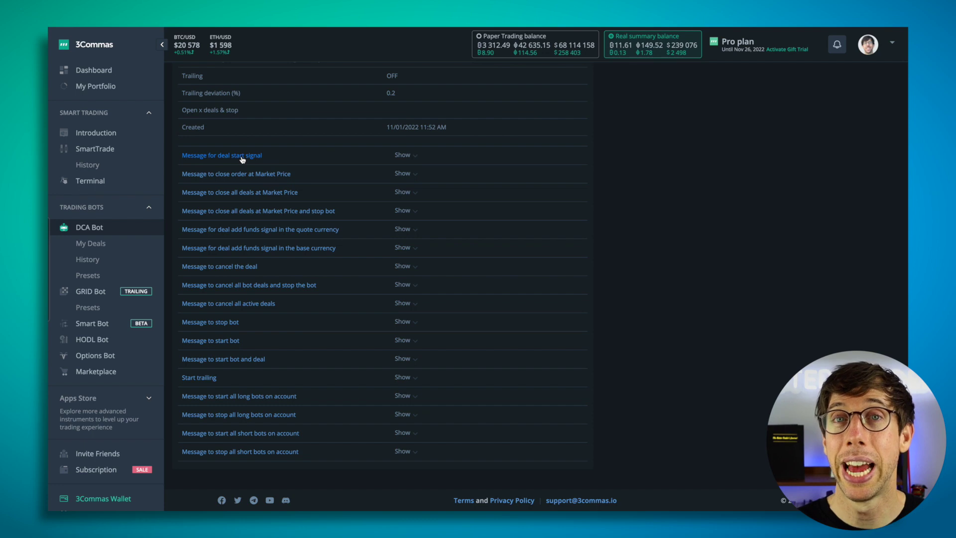
click(242, 158)
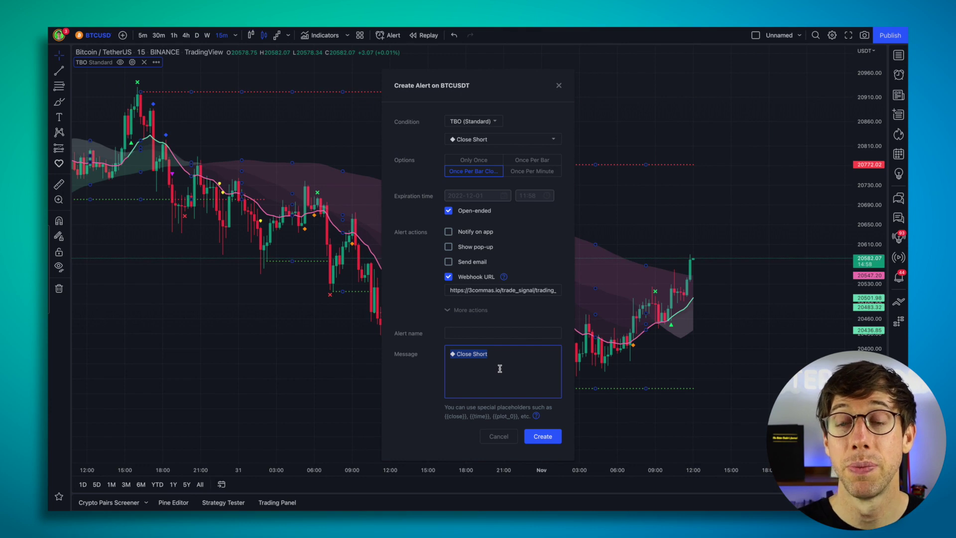
key(ctrl+v)
click(547, 440)
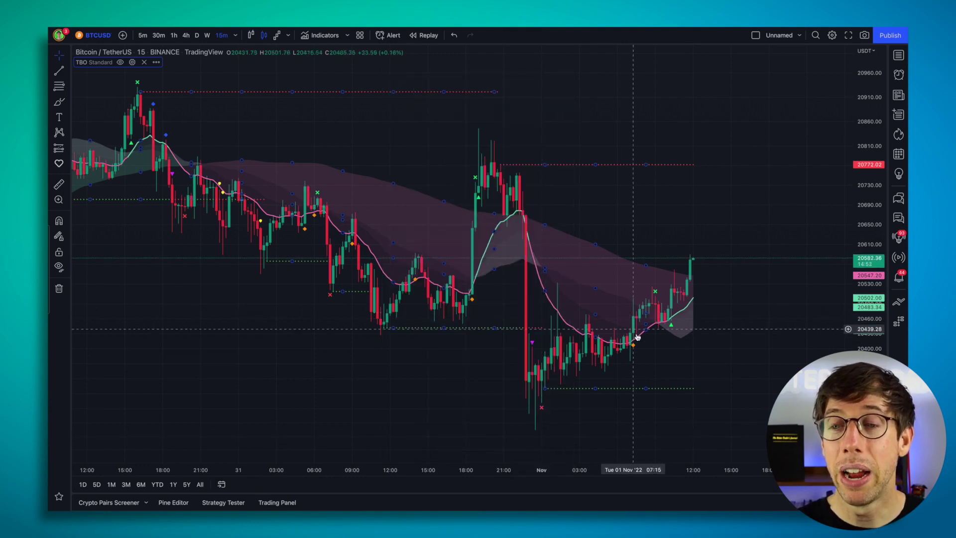